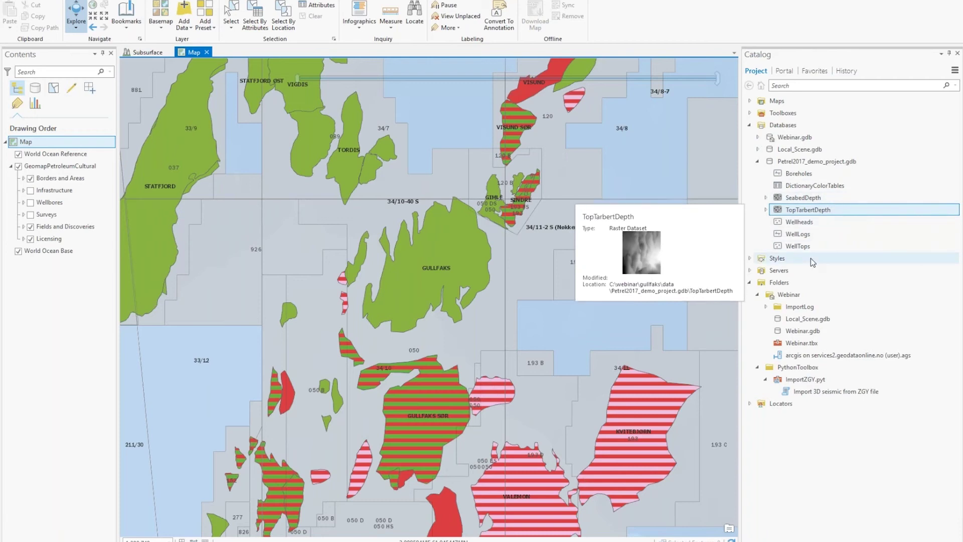
Step: Add the Wellheads feature class from Petrel2017_demo_project.gdb to the current map
right_click(819, 224)
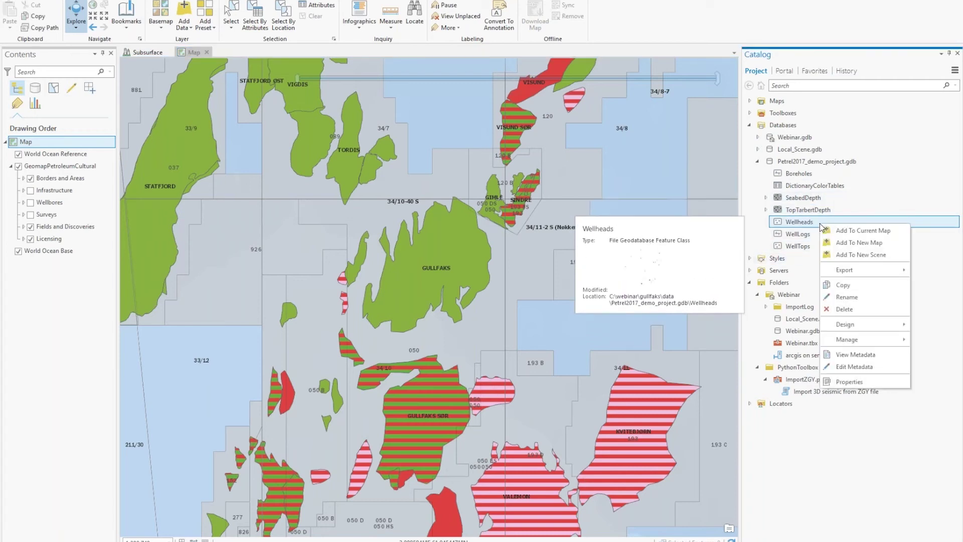
left_click(864, 231)
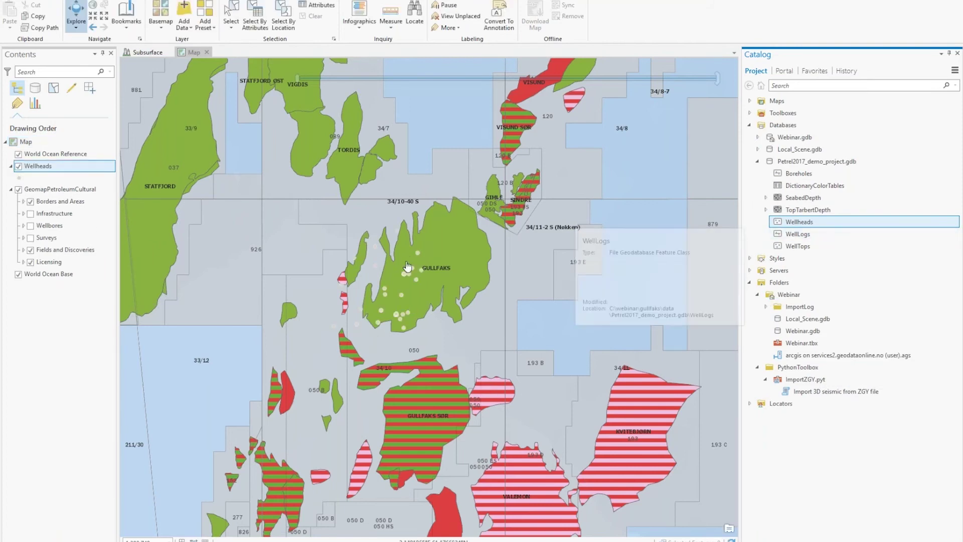
left_click(44, 172)
right_click(44, 173)
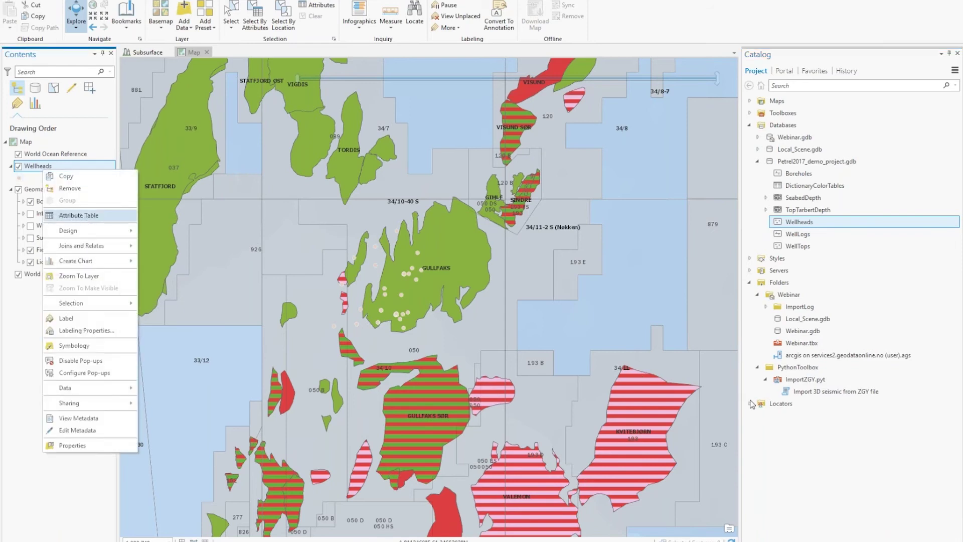
left_click(79, 215)
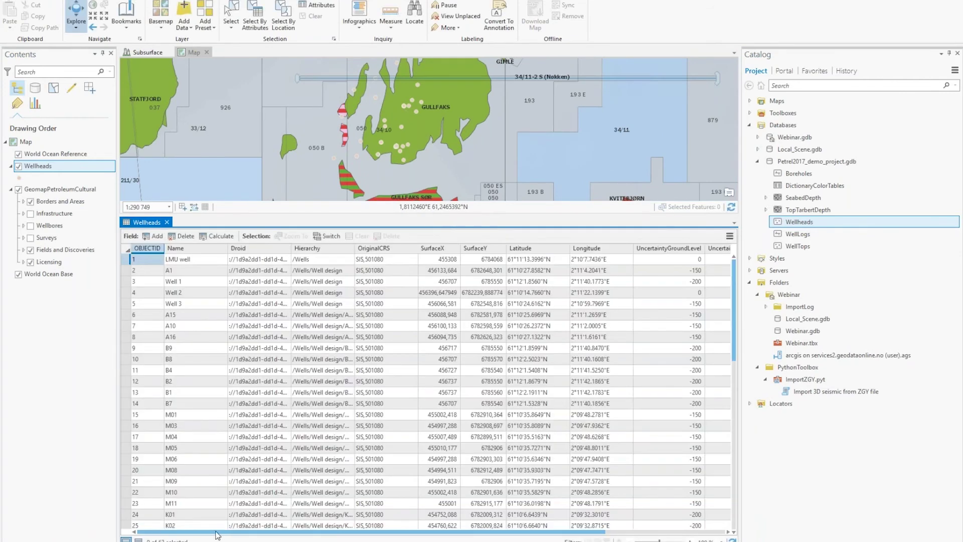
mouse_move(217, 535)
left_mouse_down()
mouse_move(319, 535)
mouse_move(199, 535)
left_mouse_up()
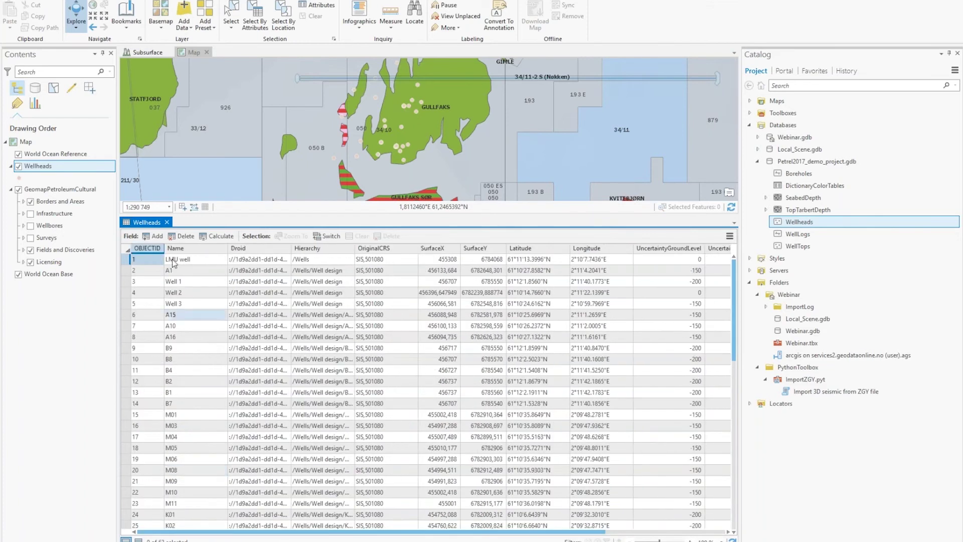
left_click(167, 221)
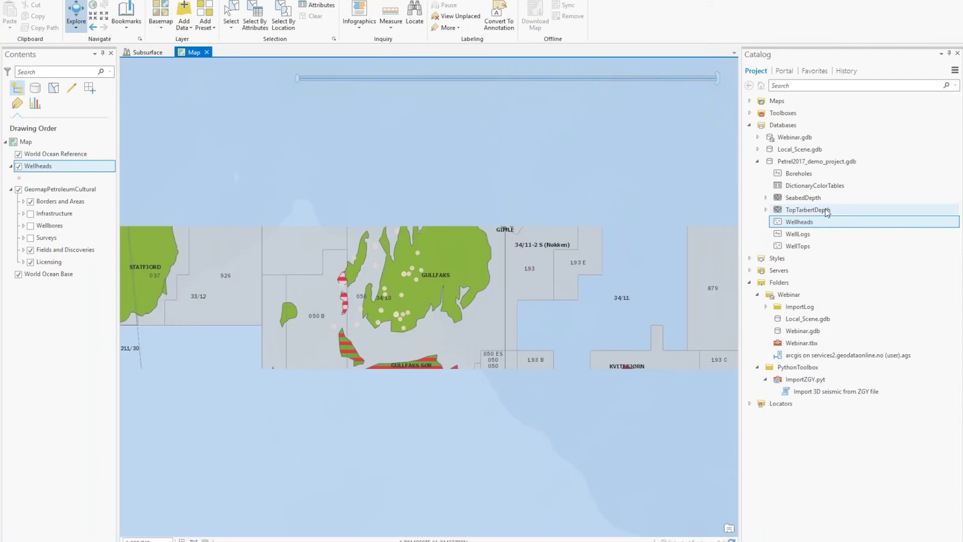
Step: Add Boreholes to the map and draw its well paths with the brown Ramp line style
right_click(811, 174)
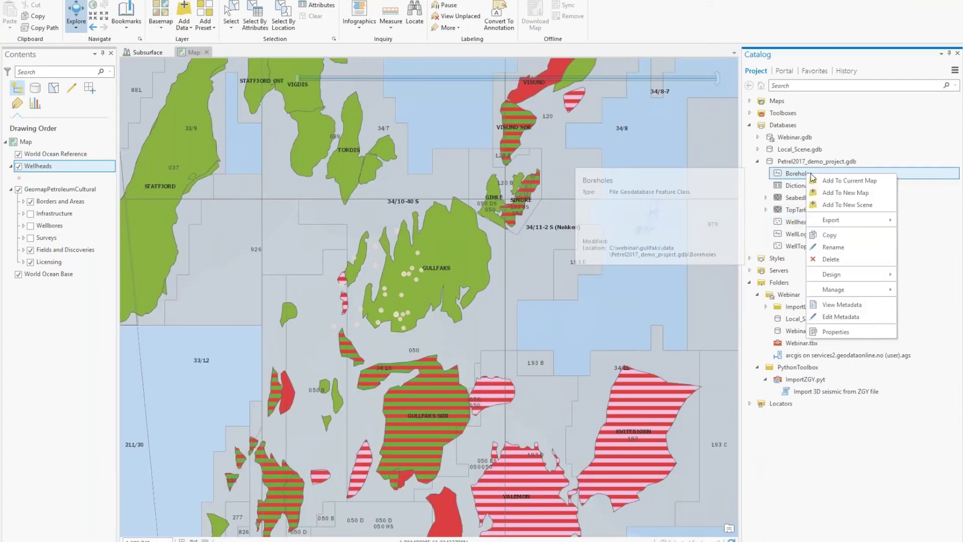
left_click(832, 181)
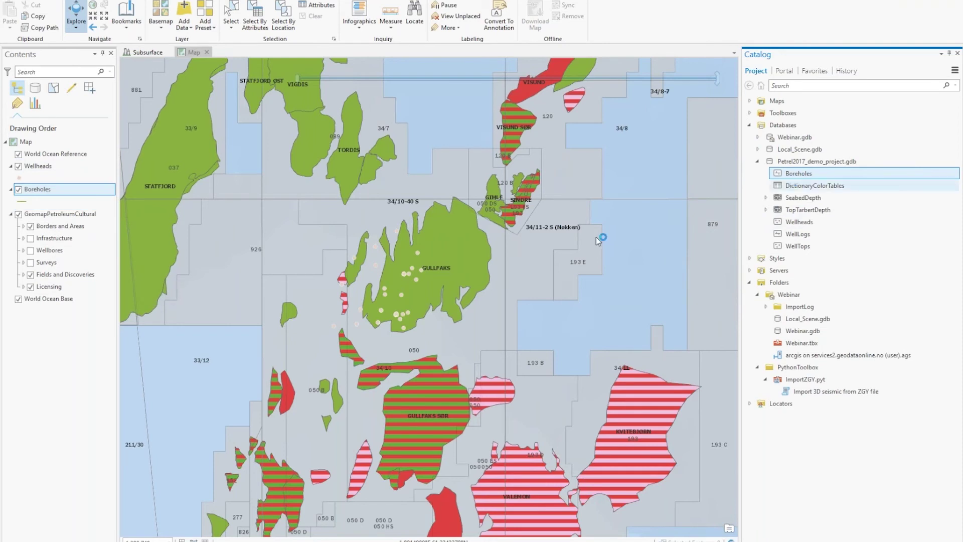
left_click(25, 202)
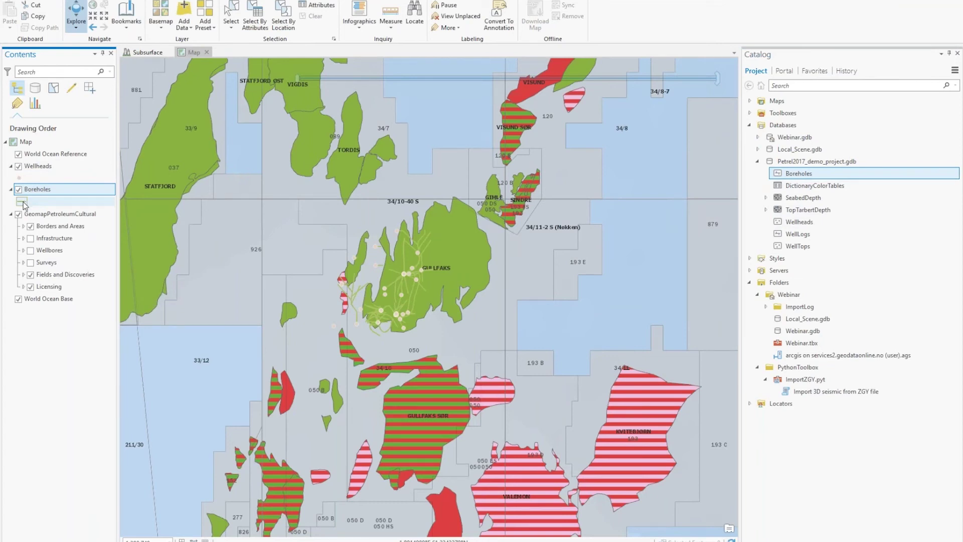
left_click(23, 203)
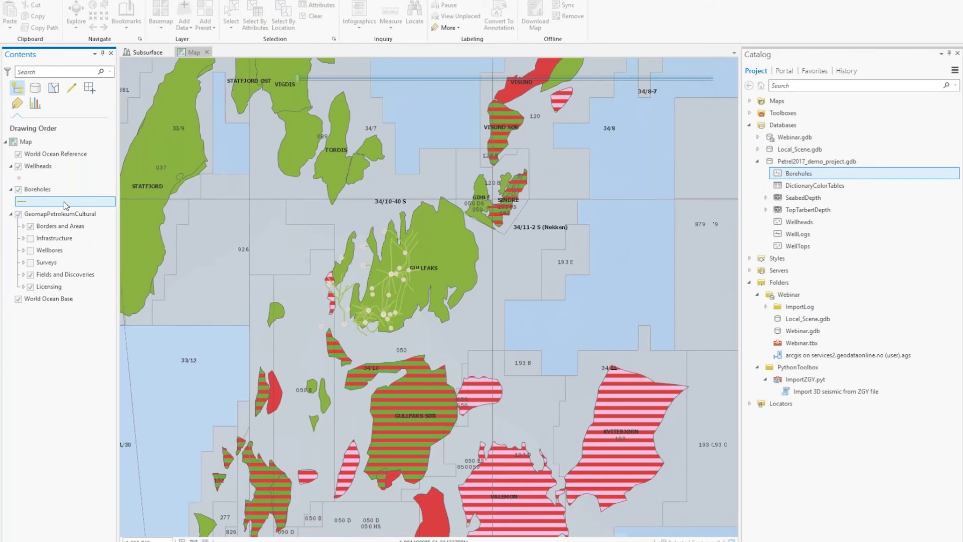
left_click(64, 201)
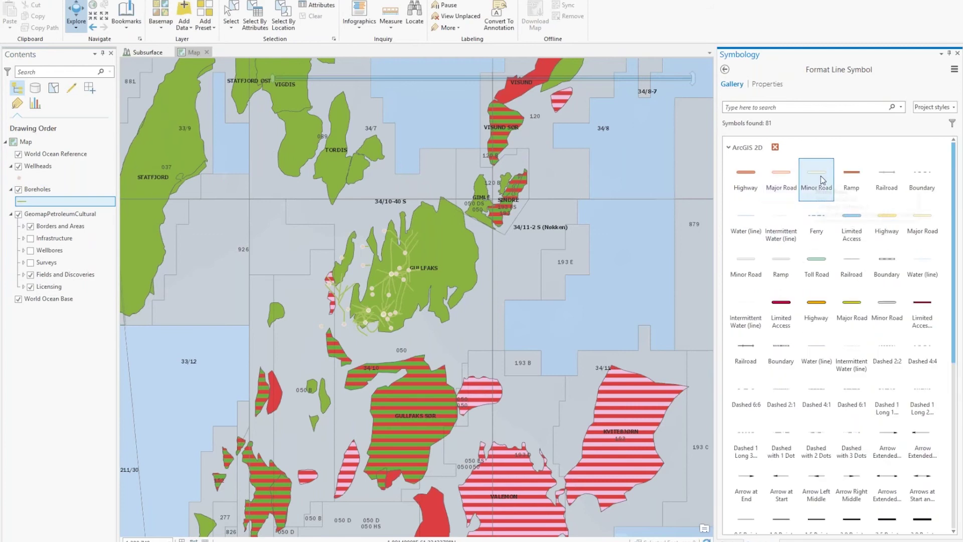
left_click(851, 176)
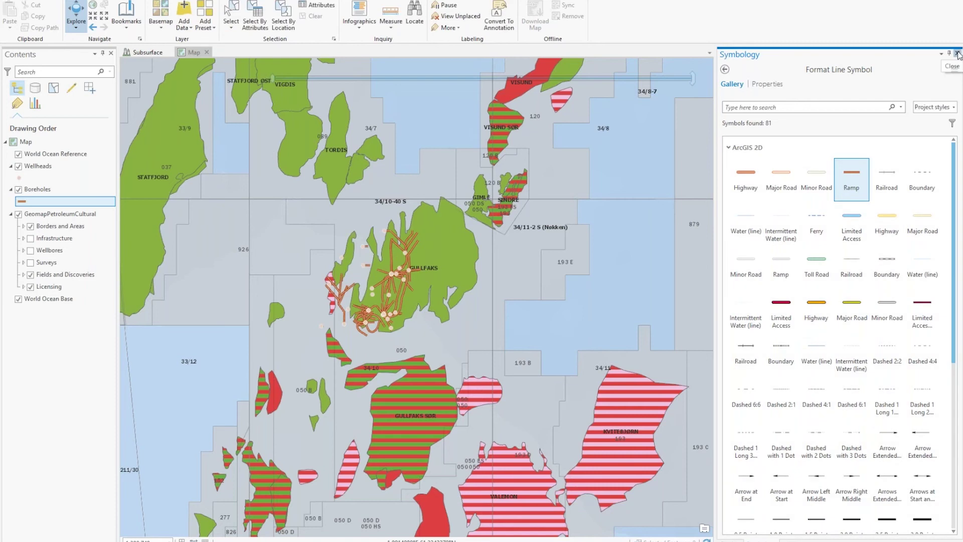
left_click(957, 55)
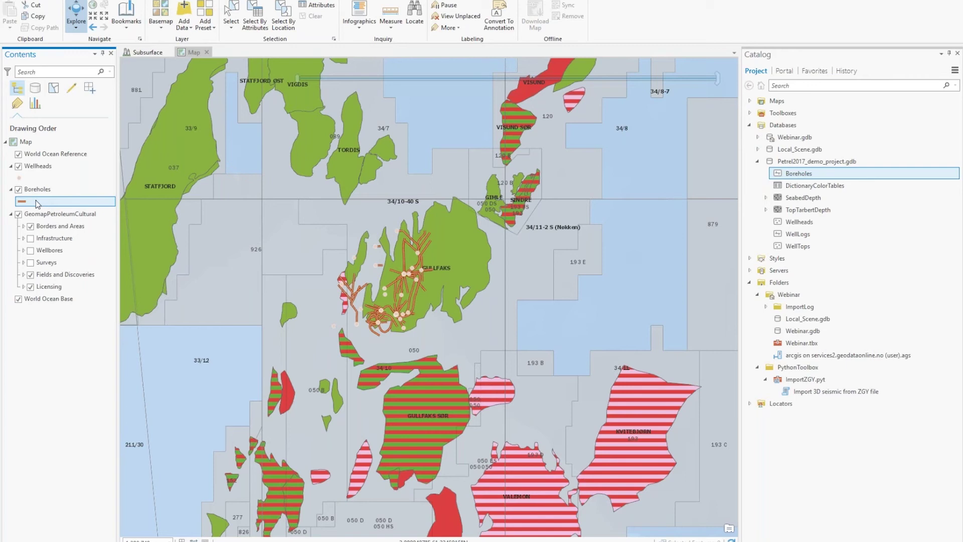
right_click(35, 200)
left_click(37, 190)
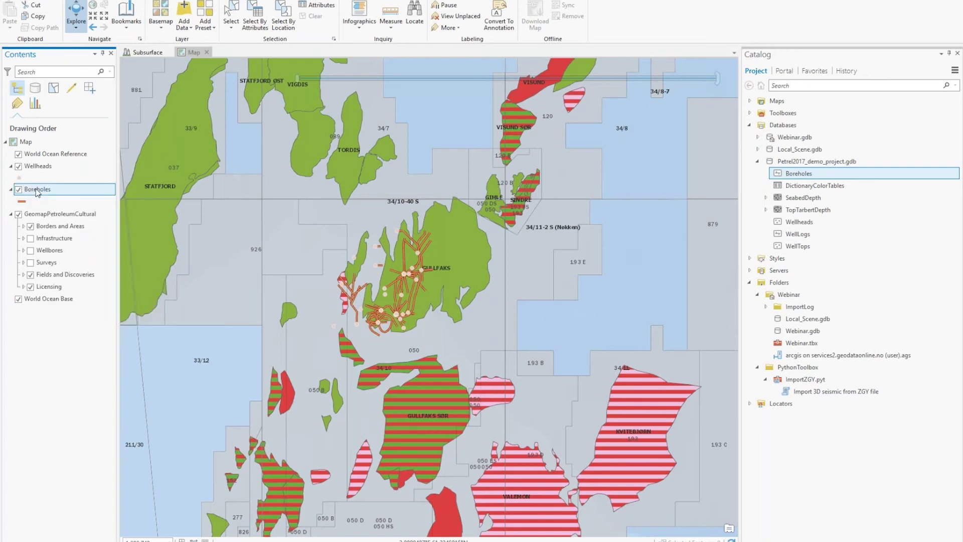
right_click(36, 190)
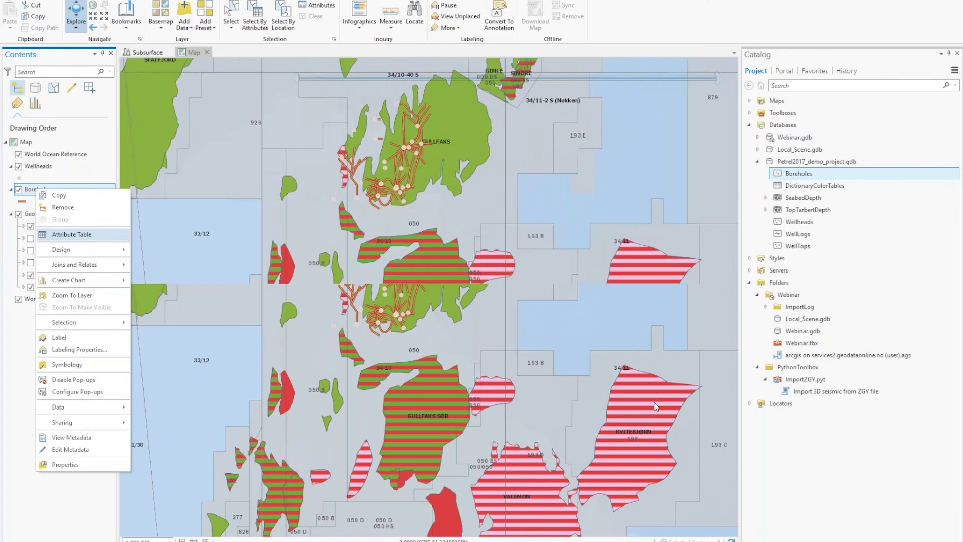
left_click(72, 234)
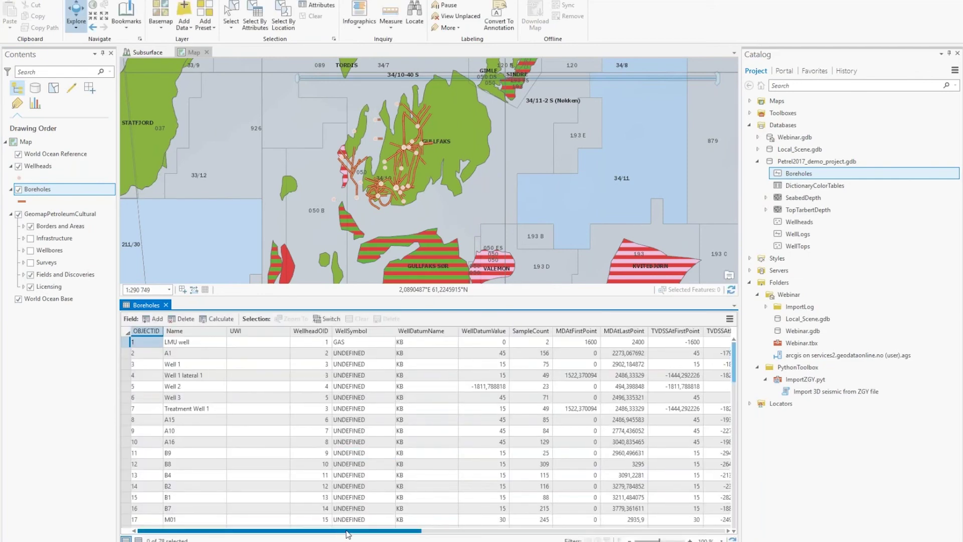
left_click_drag(346, 531, 402, 538)
left_click(166, 305)
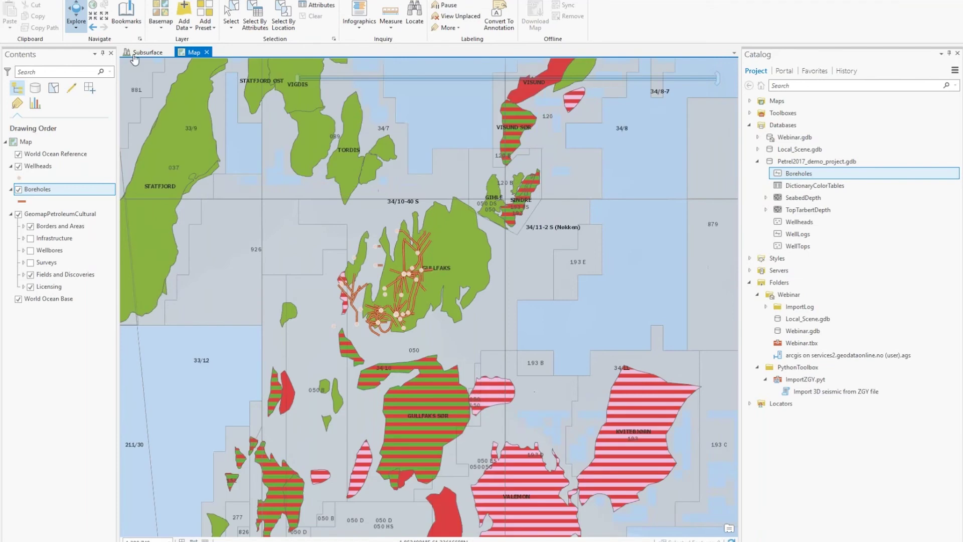
Step: Bring up the empty Subsurface scene from the Insert tab's New Map list
left_click(84, 1)
left_click(16, 33)
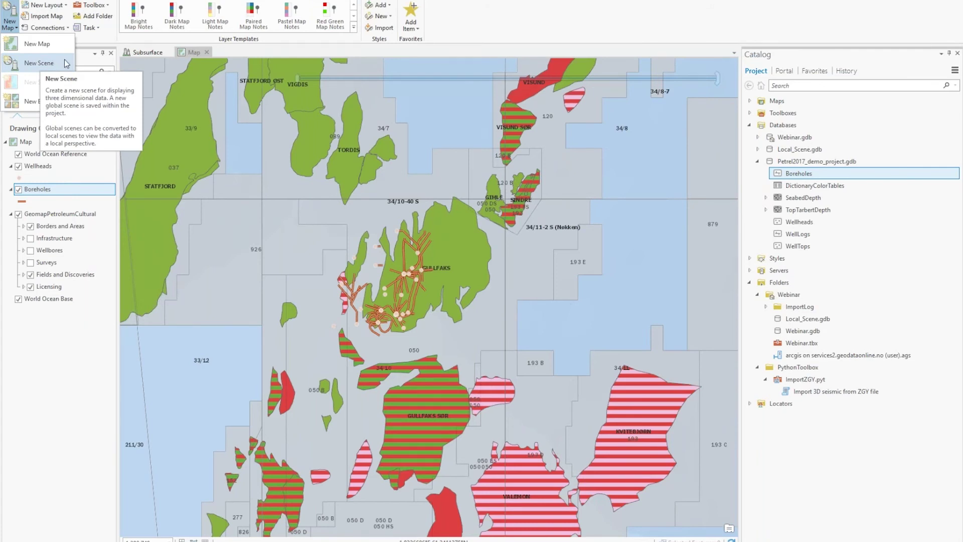
left_click(151, 53)
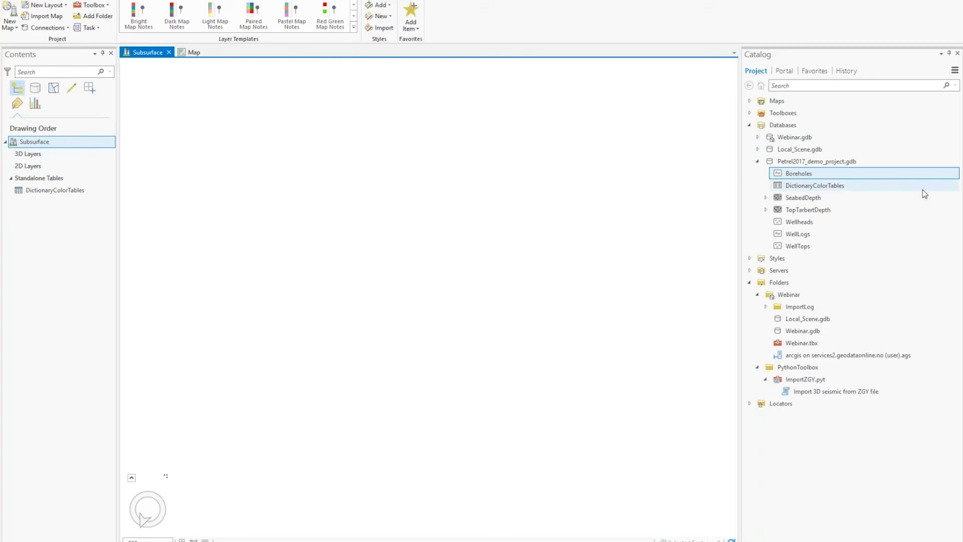
Step: Add the Boreholes and WellTops feature classes from Catalog to the Subsurface scene
right_click(814, 176)
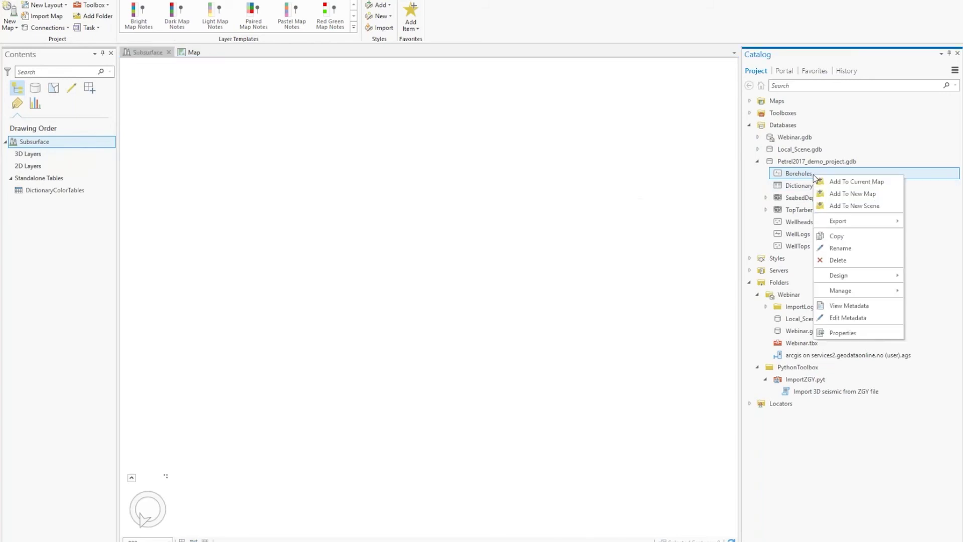
left_click(839, 182)
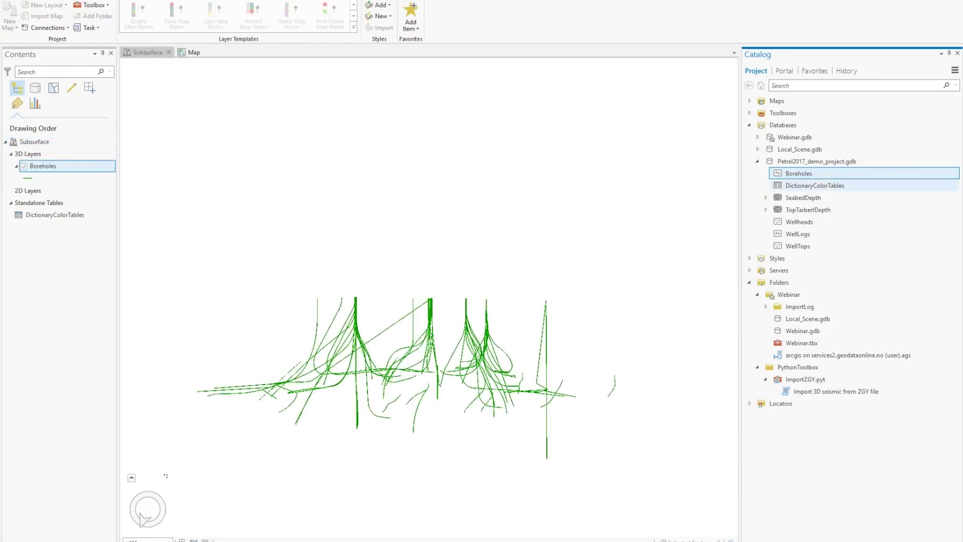
left_click(805, 247)
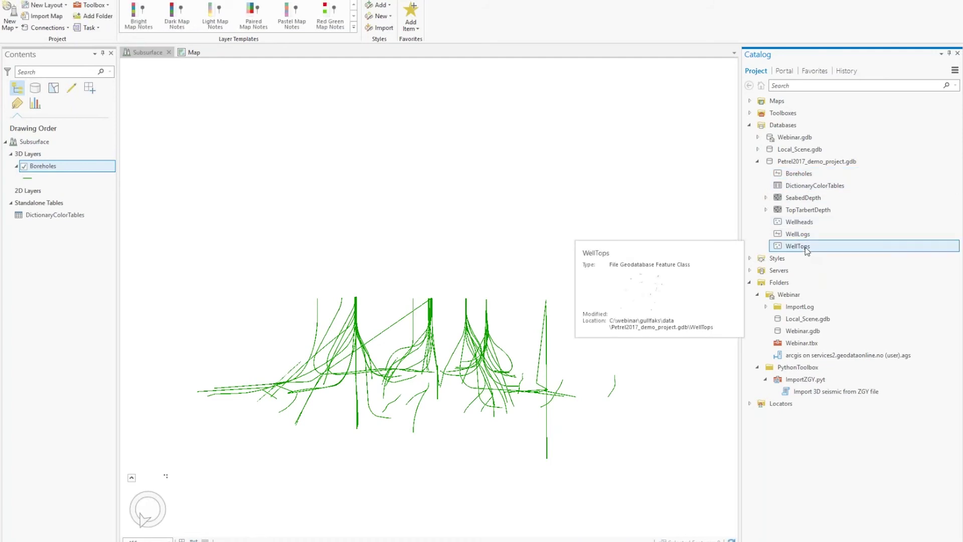
right_click(807, 251)
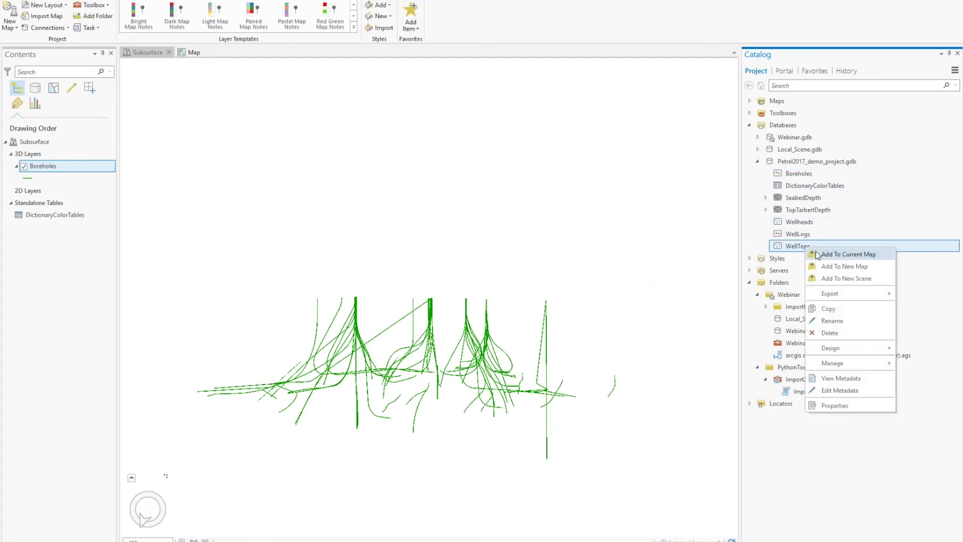
left_click(815, 254)
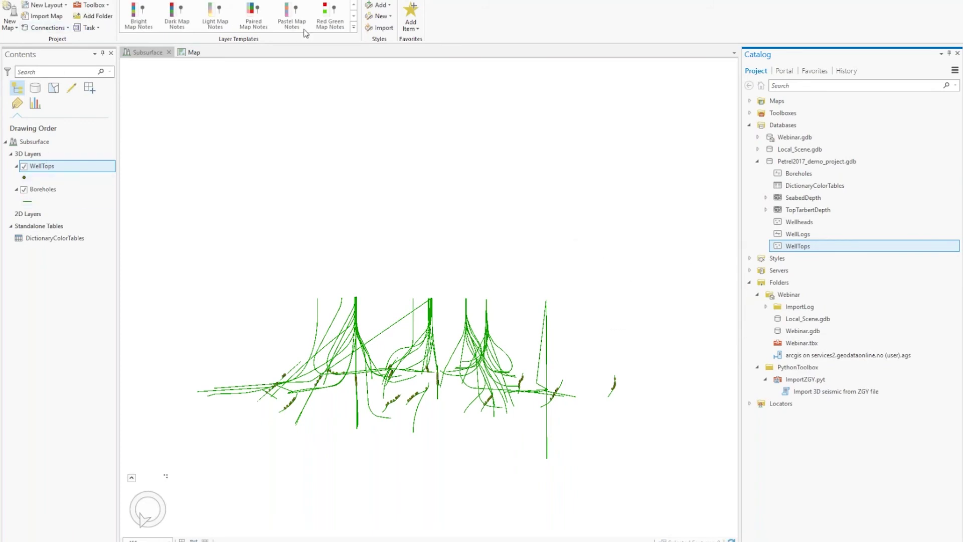
Step: Turn on WellTops labels so the scene shows surface names like Top Tarbert
left_click(341, 1)
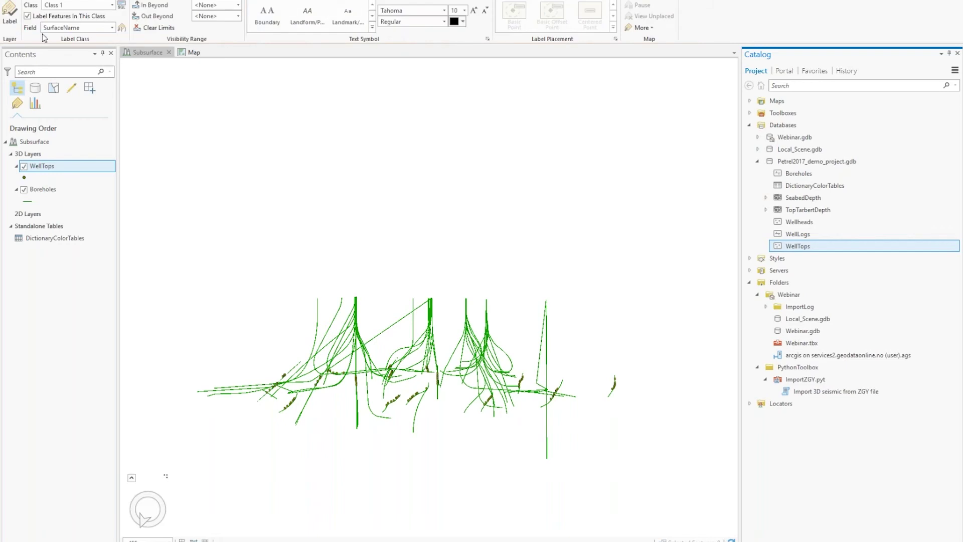
left_click(10, 14)
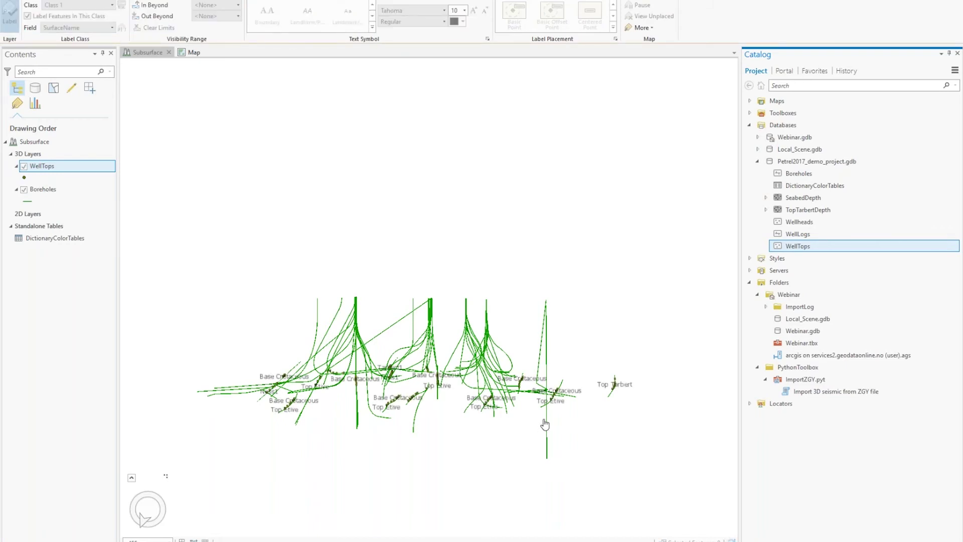
scroll(545, 424, "up", 2)
scroll(545, 424, "up", 1)
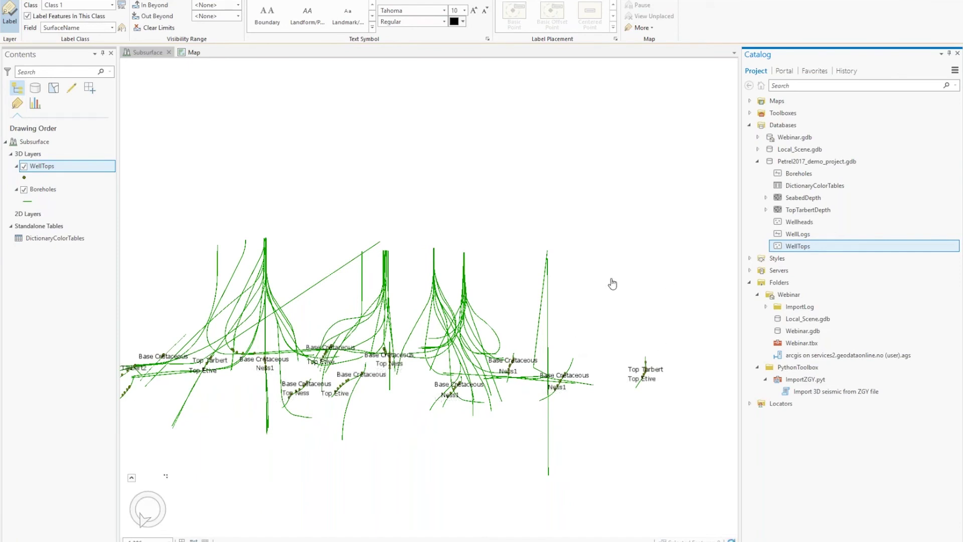
left_click(521, 330)
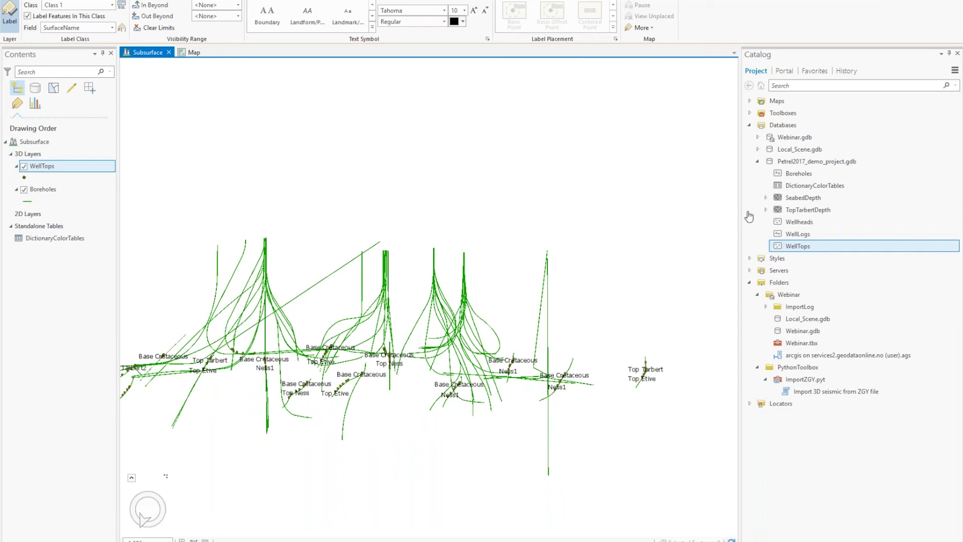
Step: Select the TopTarbertDepth raster in the geodatabase and start renaming it with F2
mouse_move(830, 215)
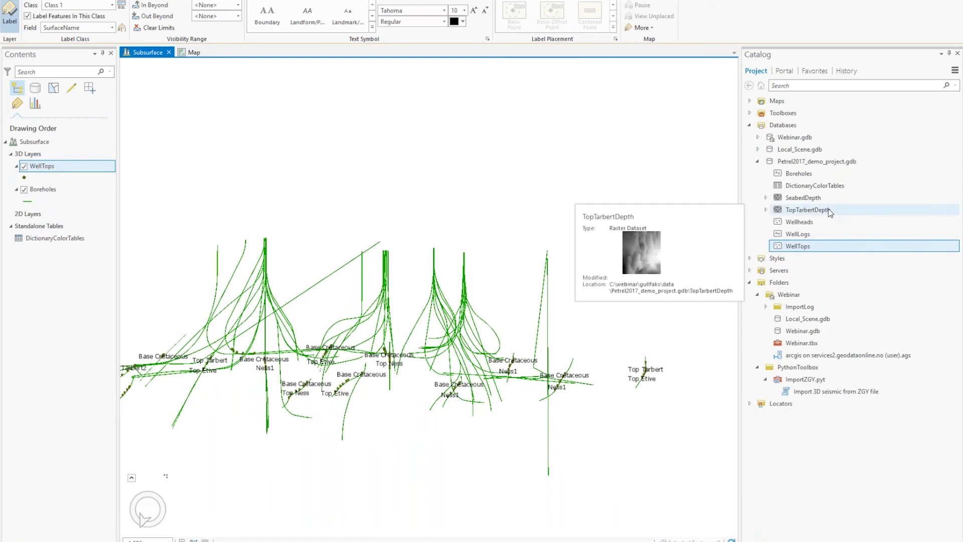
left_click(830, 212)
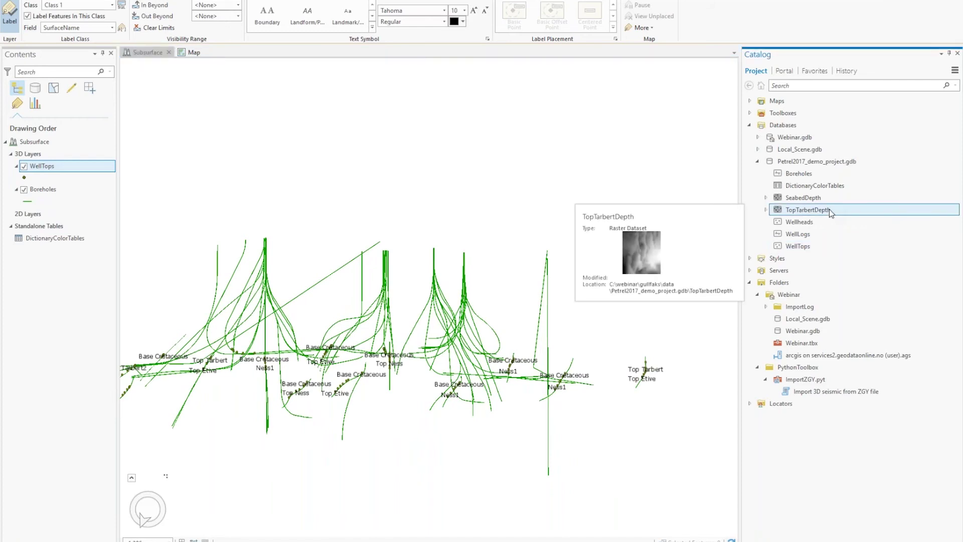
key("F2")
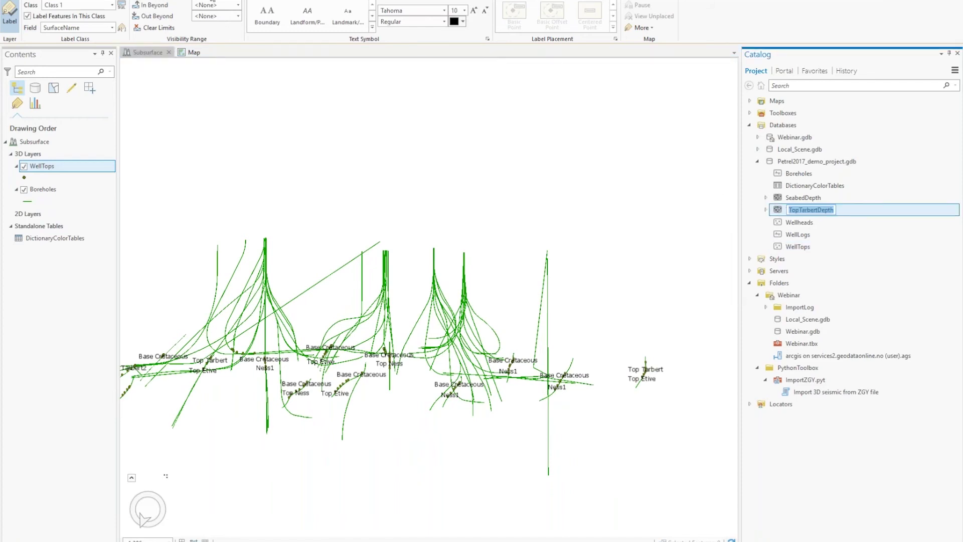
Step: Open the Shaded Relief raster function, finding no input raster available yet
left_click(102, 1)
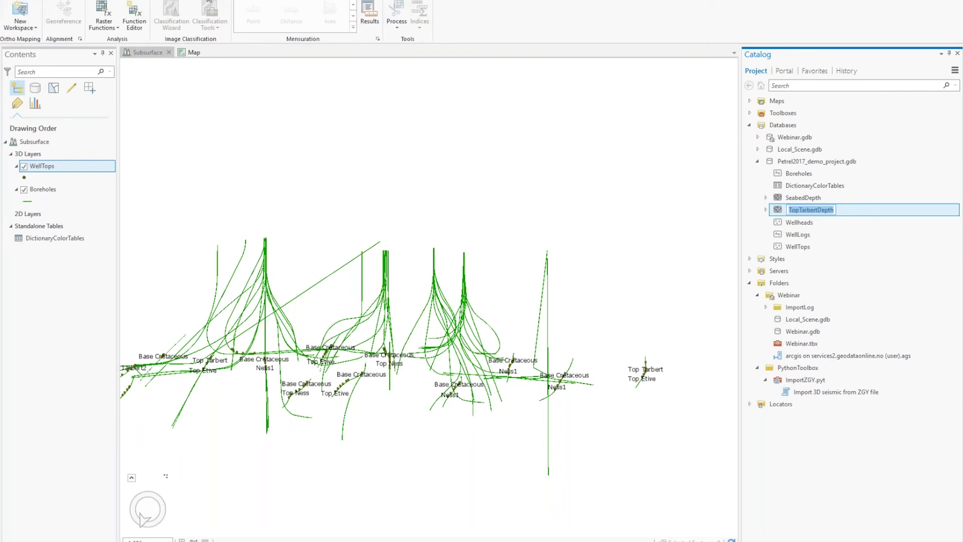
left_click(103, 11)
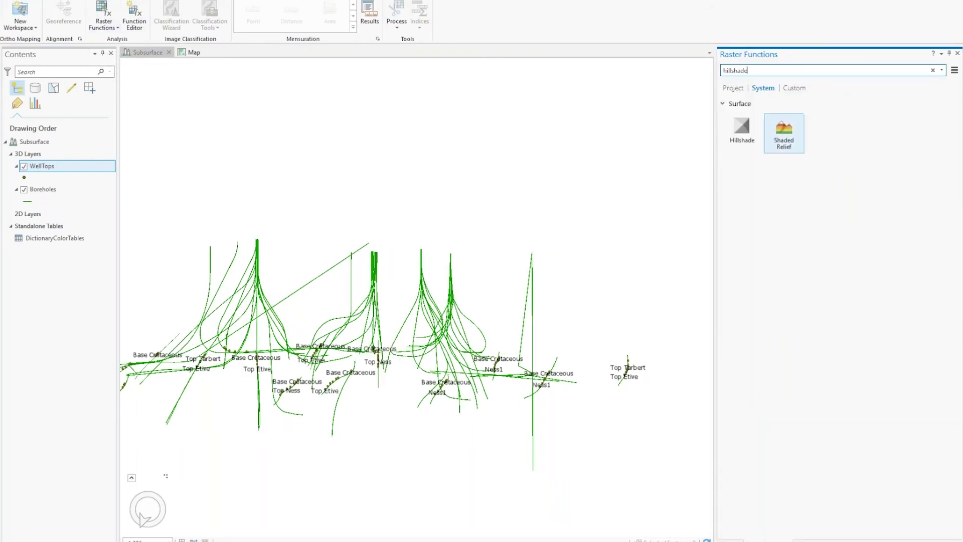
left_click(785, 131)
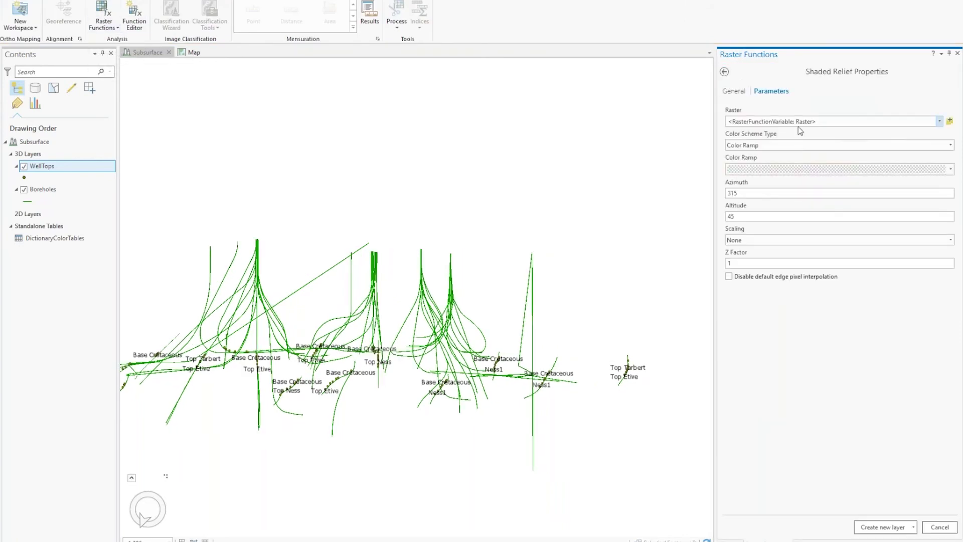
left_click(938, 123)
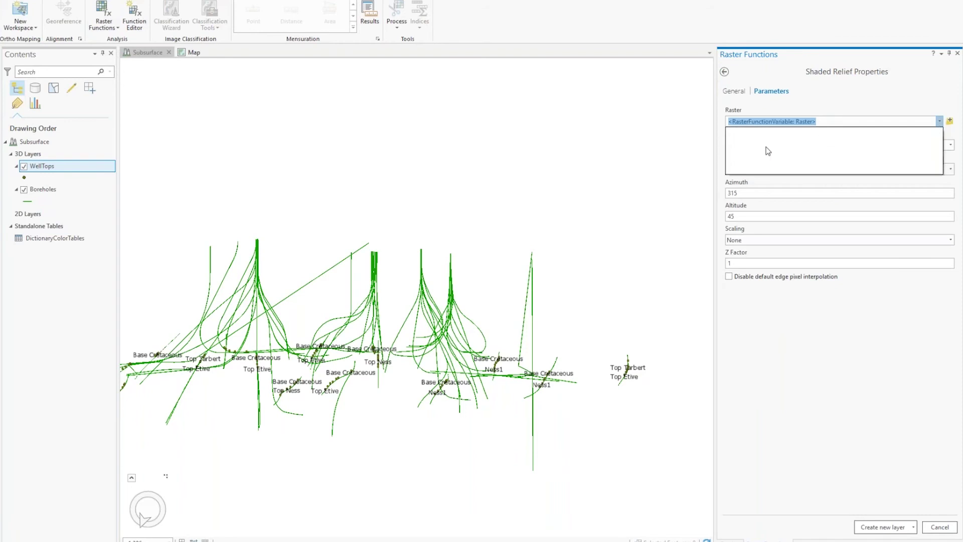
left_click(845, 122)
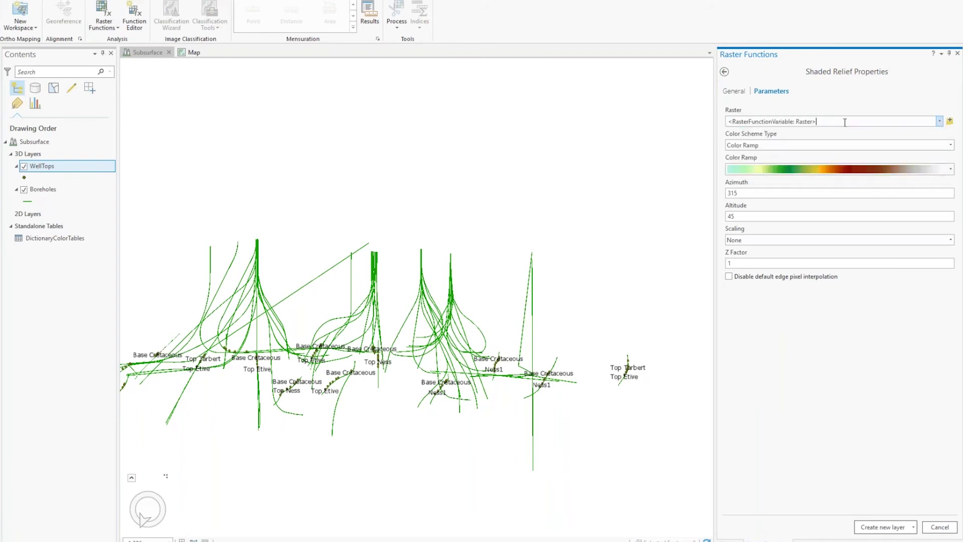
left_click(724, 72)
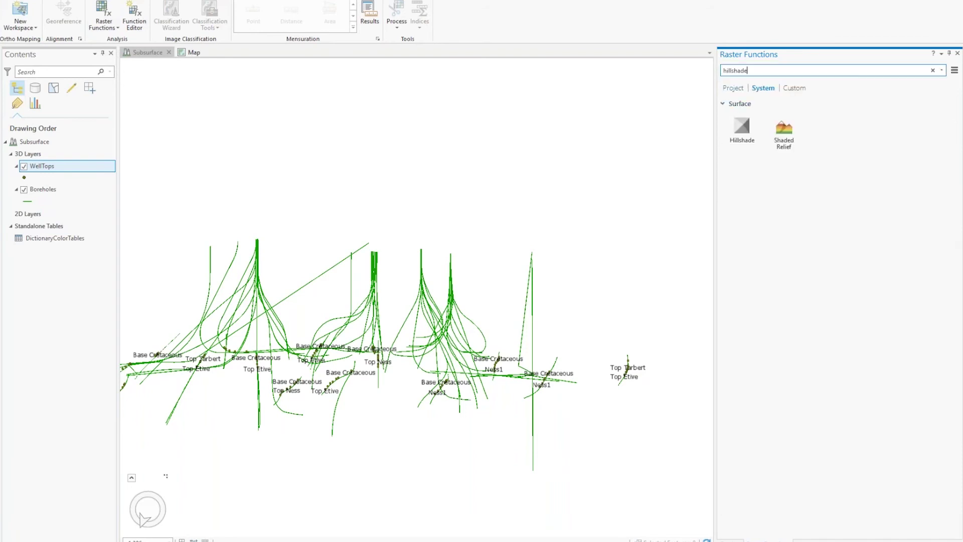
Step: Add the TopTarbertDepth raster to the current scene
left_click(730, 540)
left_click(781, 210)
left_click(780, 211)
right_click(780, 212)
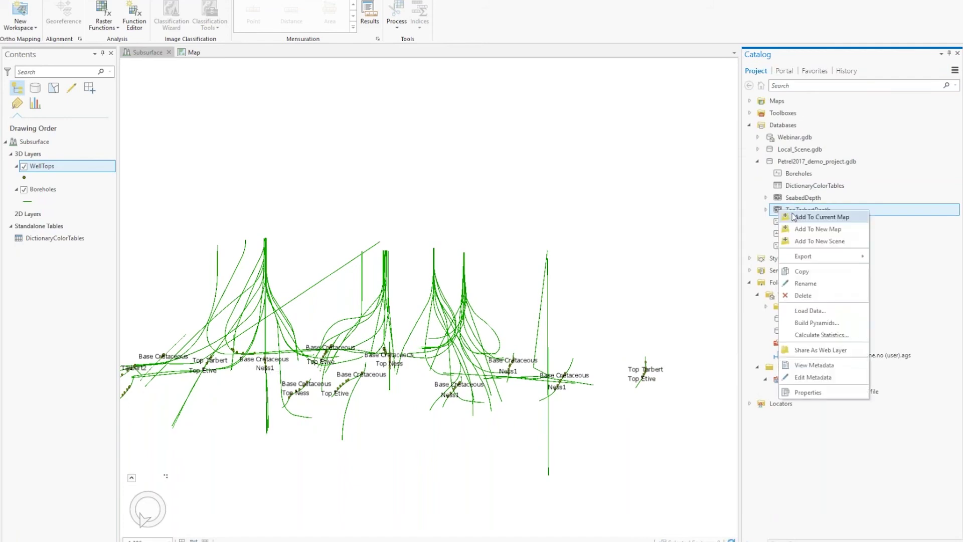
left_click(794, 216)
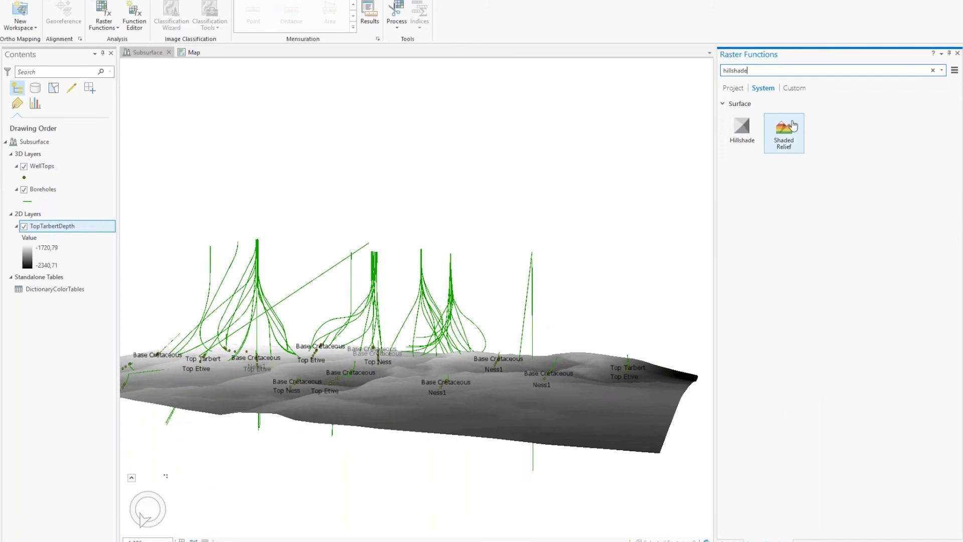
Step: Create a Shaded Relief layer from TopTarbertDepth with the red-to-blue spectrum colour ramp
left_click(784, 131)
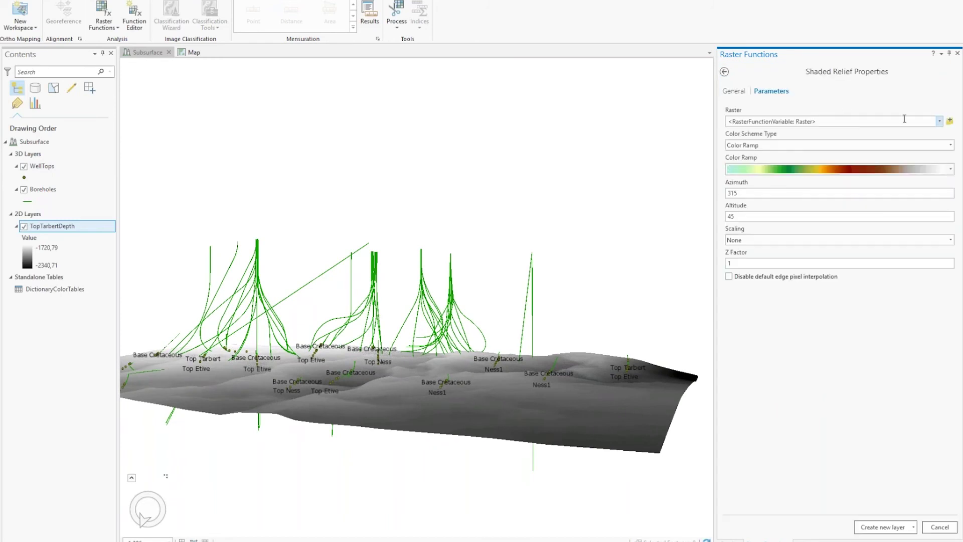
left_click(939, 121)
left_click(903, 135)
left_click(949, 169)
scroll(953, 209, "down", 3)
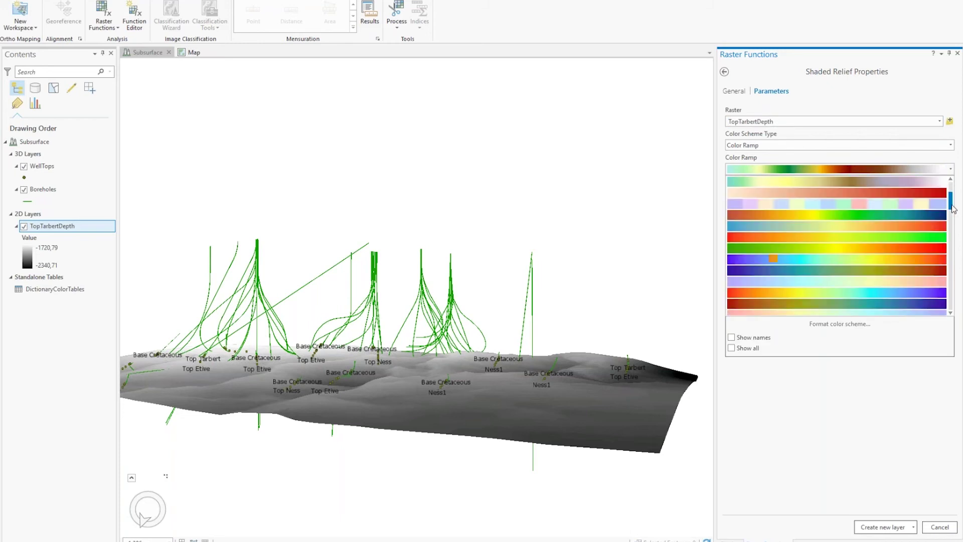
scroll(953, 209, "down", 4)
left_click(929, 229)
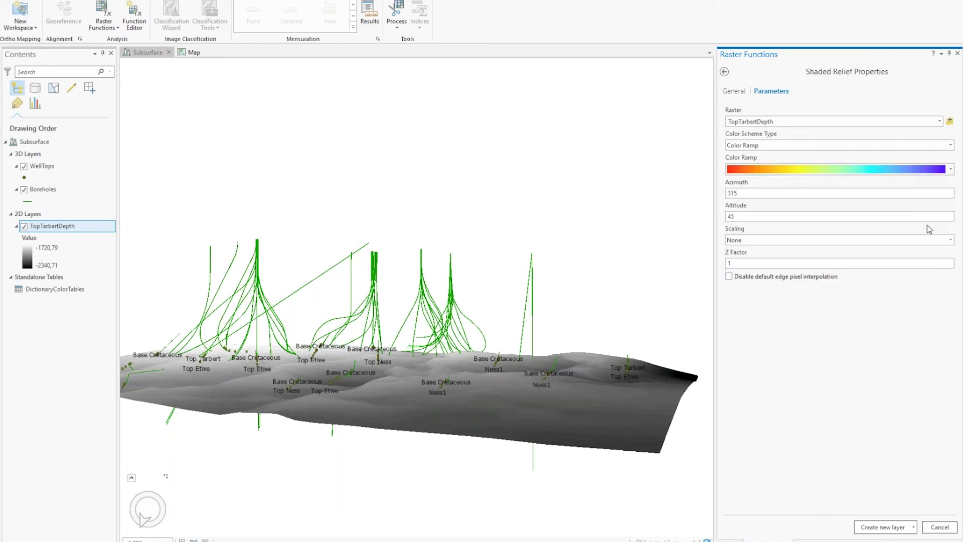
left_click(885, 525)
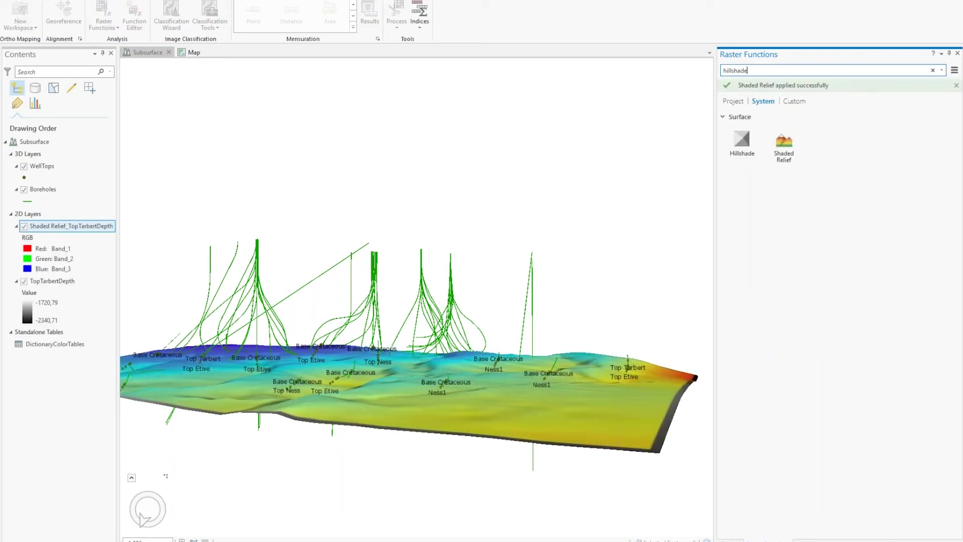
Step: Hide the grey TopTarbertDepth layer and reactivate the Subsurface scene
left_click(24, 282)
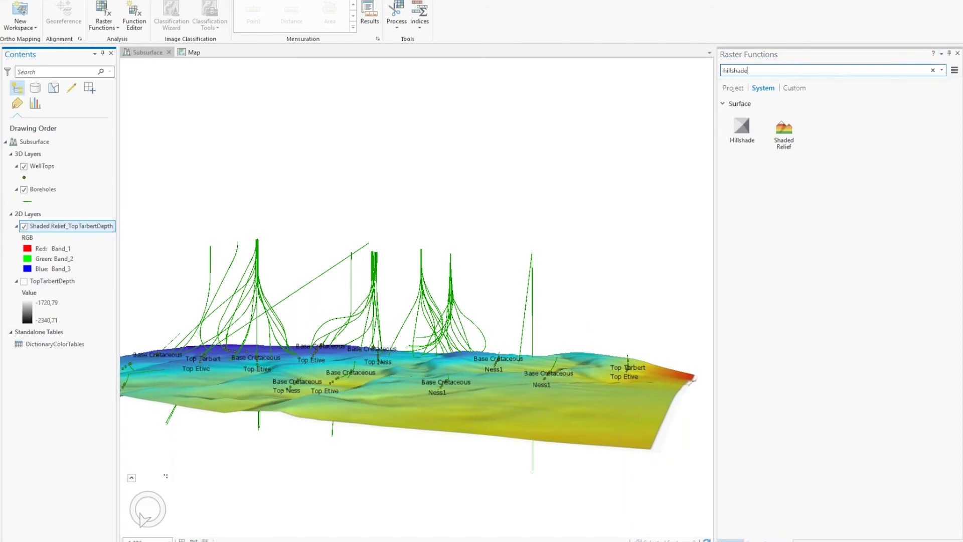
left_click(730, 540)
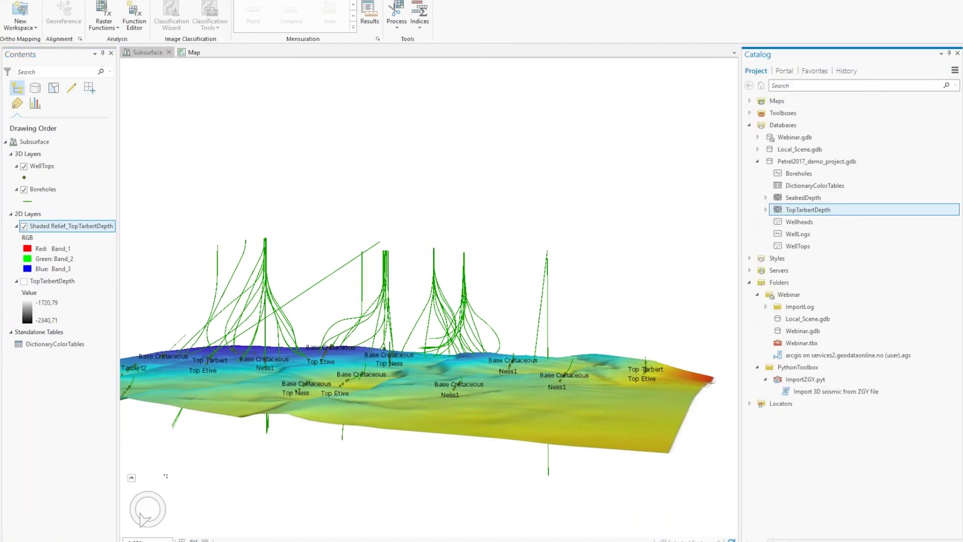
left_click(148, 53)
Step: Put the map and Subsurface scene in a vertical tab group and tilt the scene across the relief
right_click(148, 55)
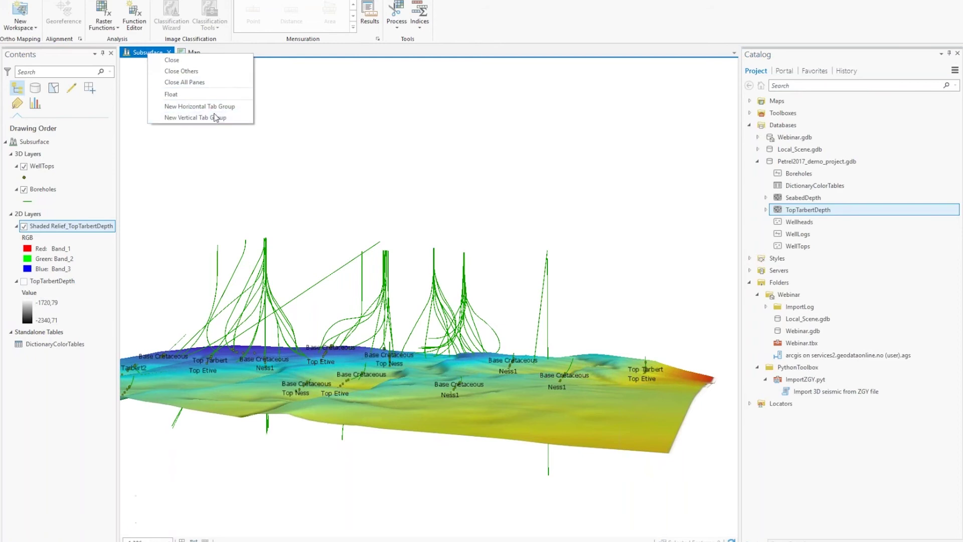
left_click(216, 117)
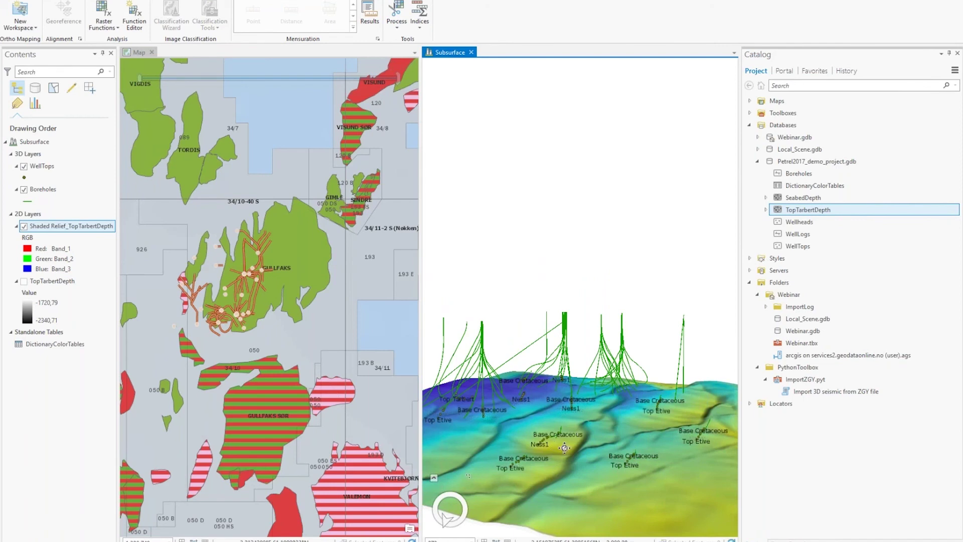
middle_click_drag(564, 447, 431, 409)
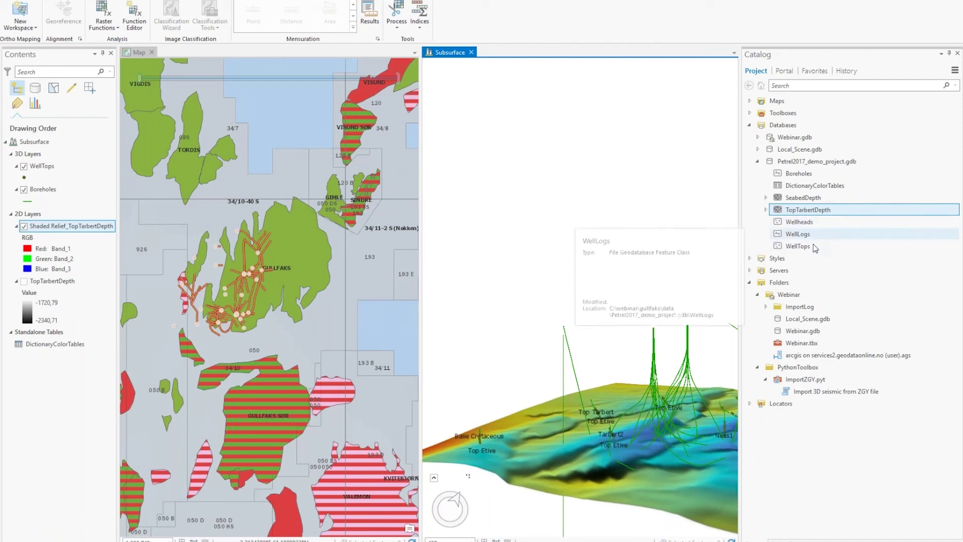
mouse_move(813, 244)
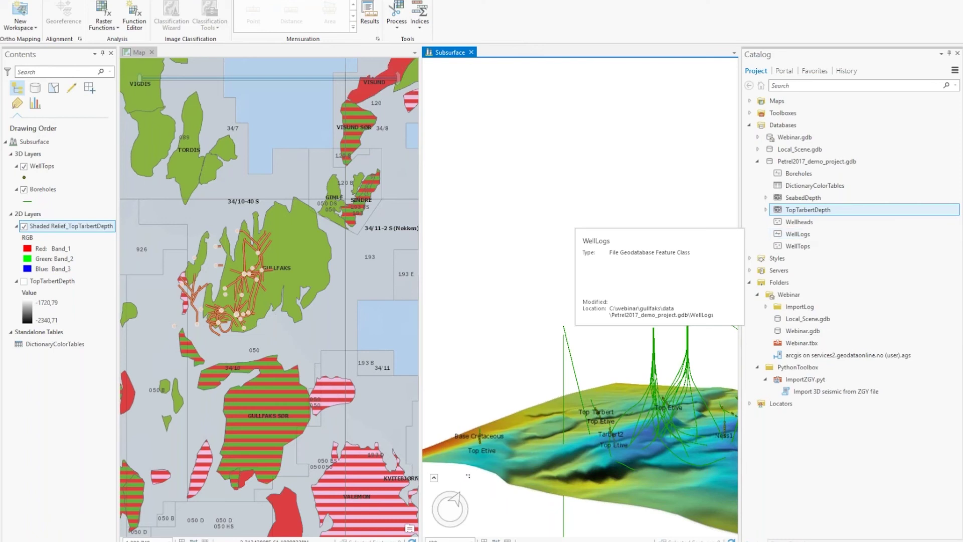
Step: Open the Import 3D seismic from ZGY file tool and point it to ZGYTool.exe
left_click(872, 396)
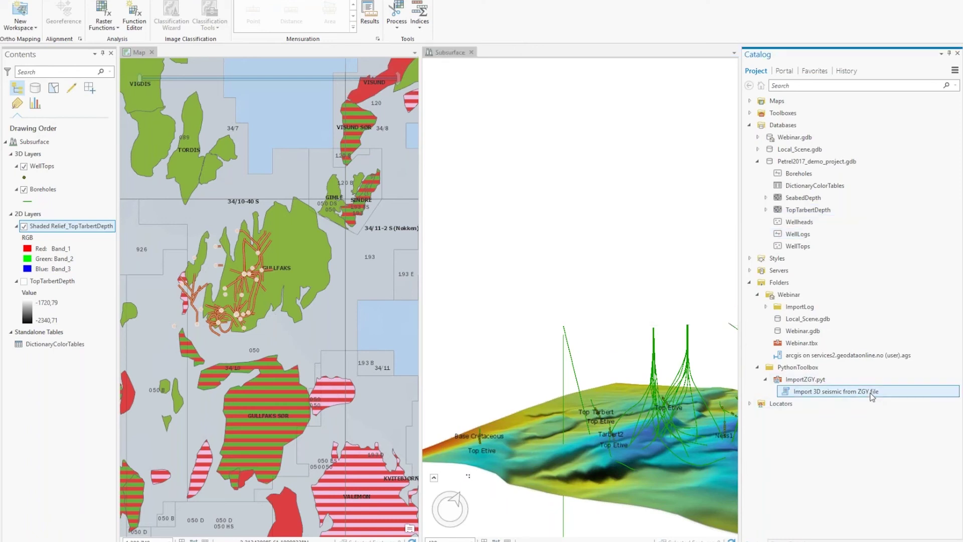
double_click(872, 396)
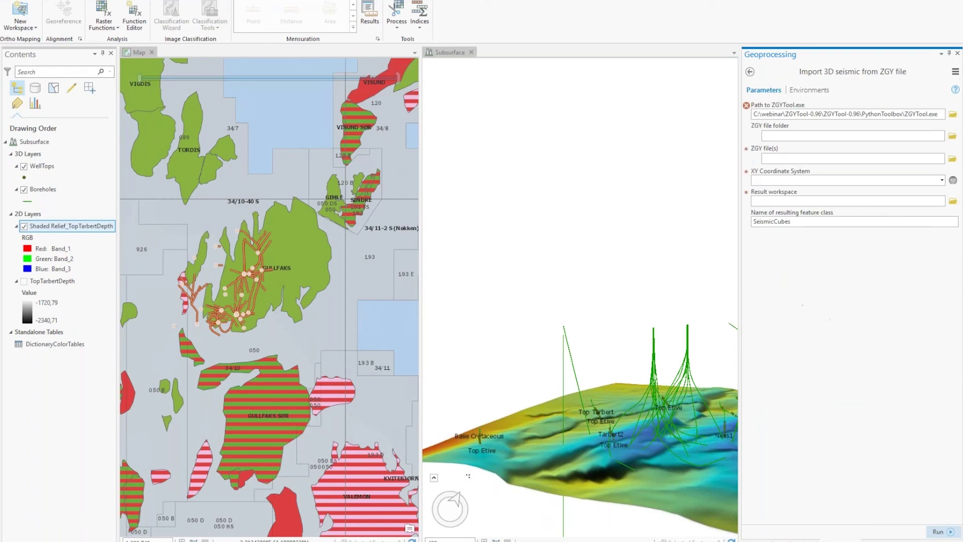
left_click(953, 114)
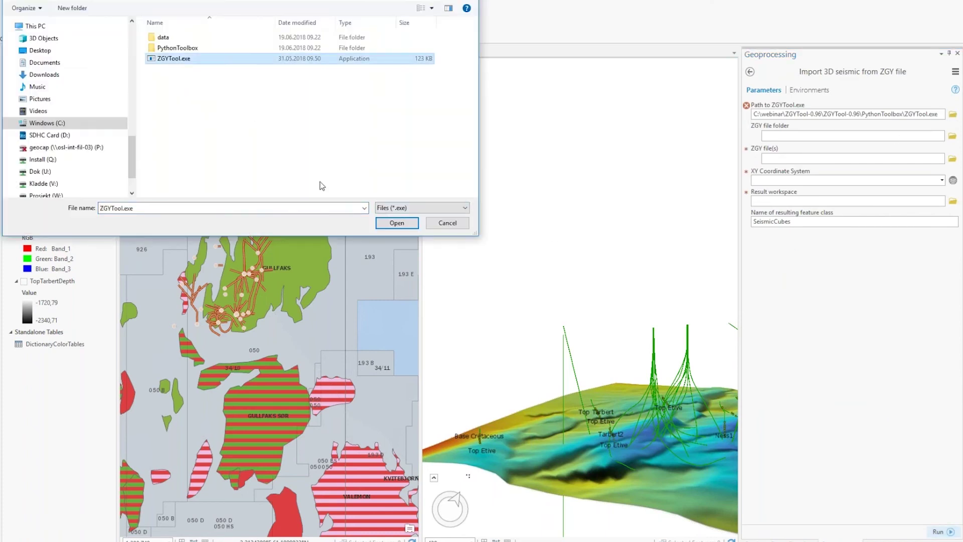
left_click(411, 226)
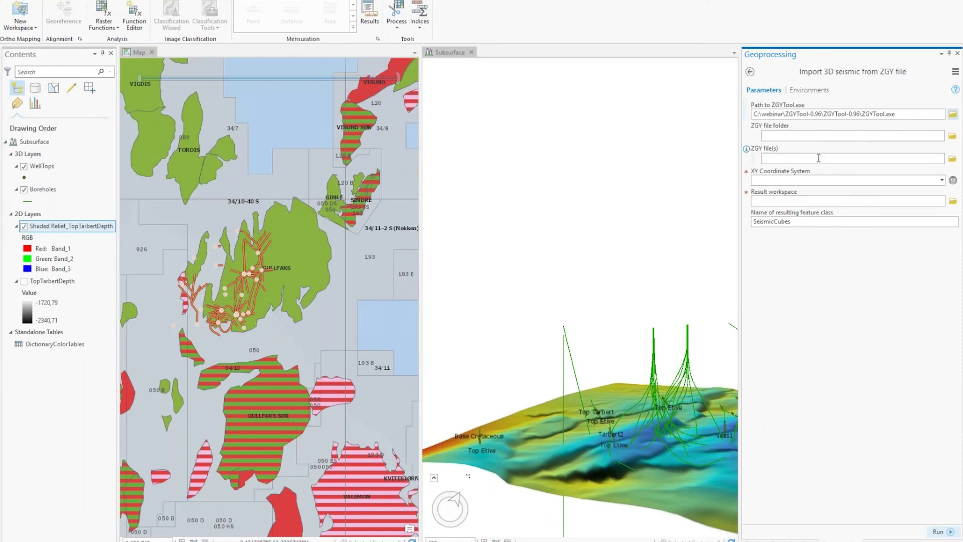
Step: Choose OrigAmpDepthZero.zgy as the input seismic file
left_click(952, 159)
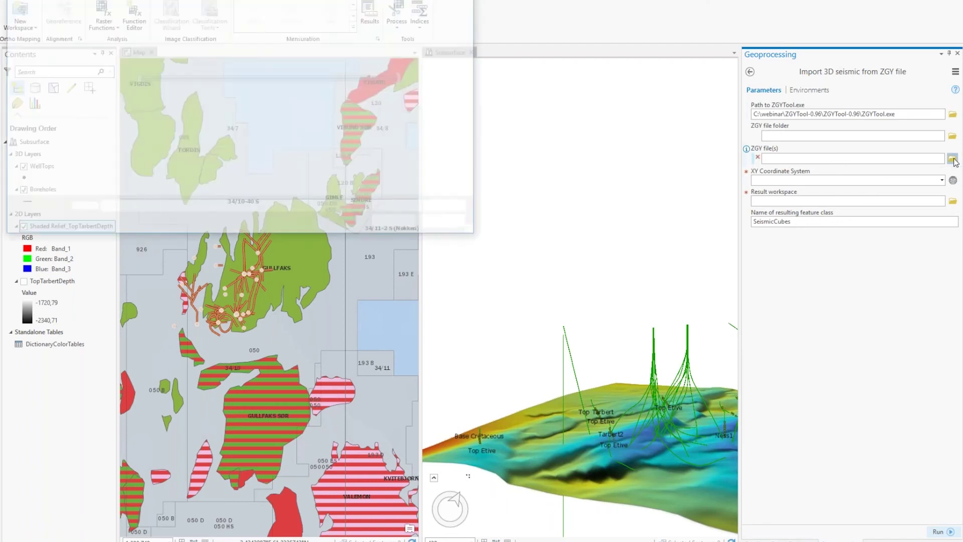
double_click(170, 47)
left_click(191, 38)
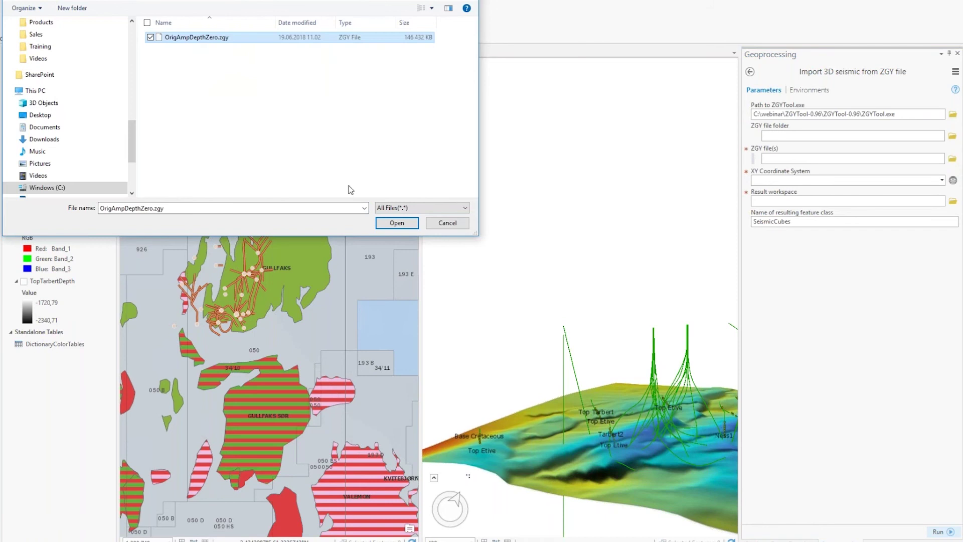
left_click(393, 224)
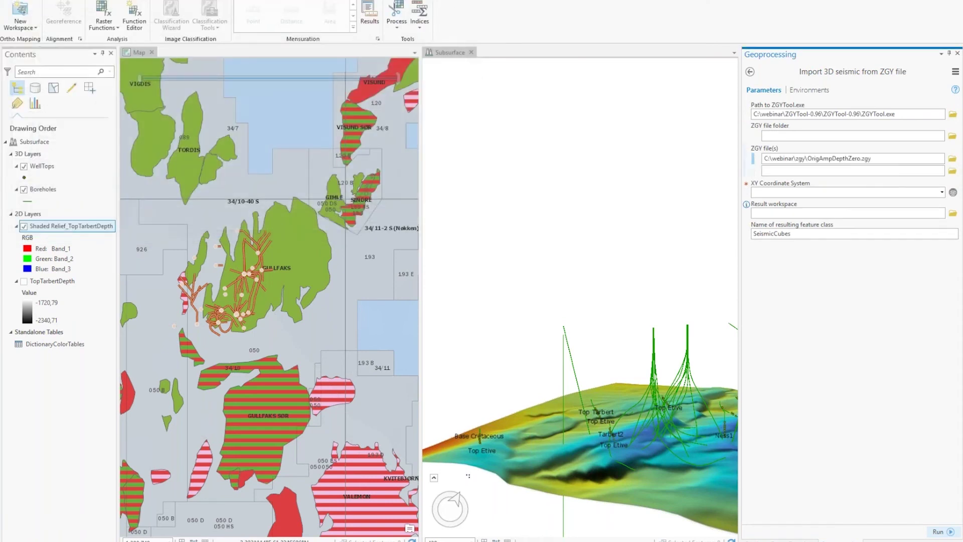
Step: Set the XY coordinate system to ED 1950 UTM Zone 31N from Favorites
left_click(953, 192)
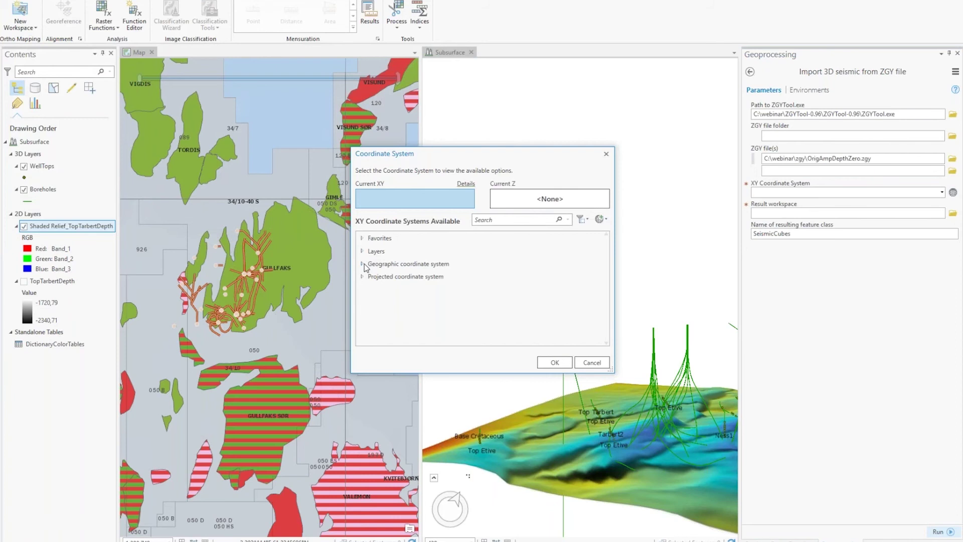
left_click(366, 239)
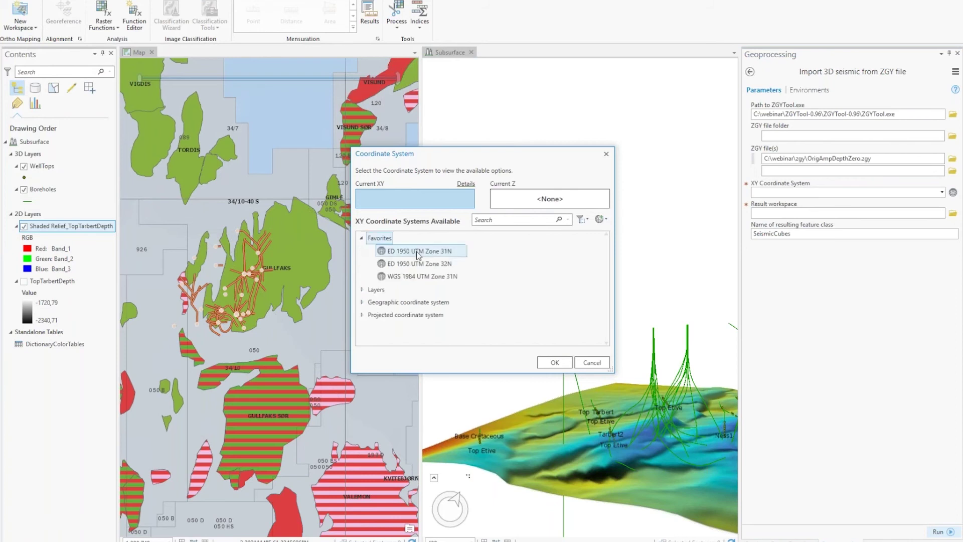
left_click(434, 252)
left_click(555, 363)
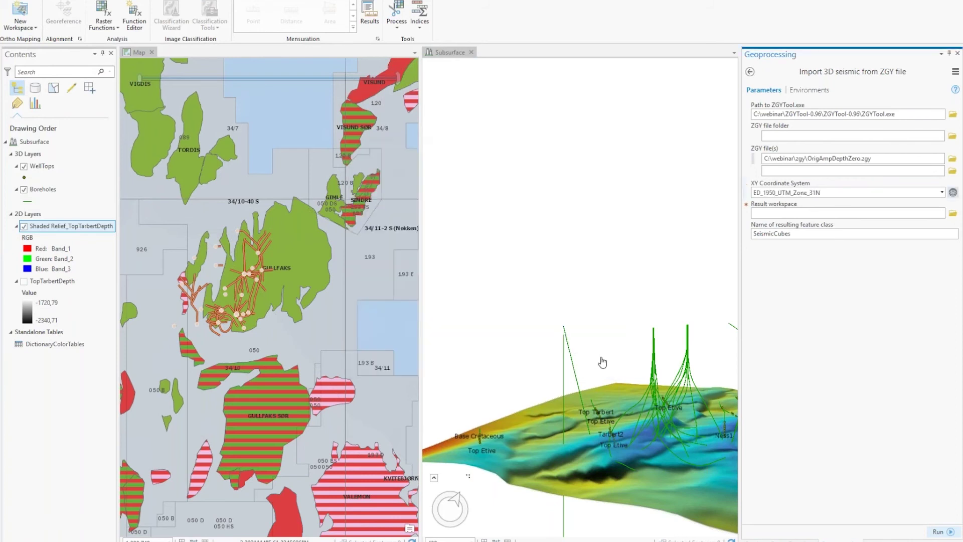
Step: Set the result workspace to Petrel2017_demo_project.gdb
left_click(952, 213)
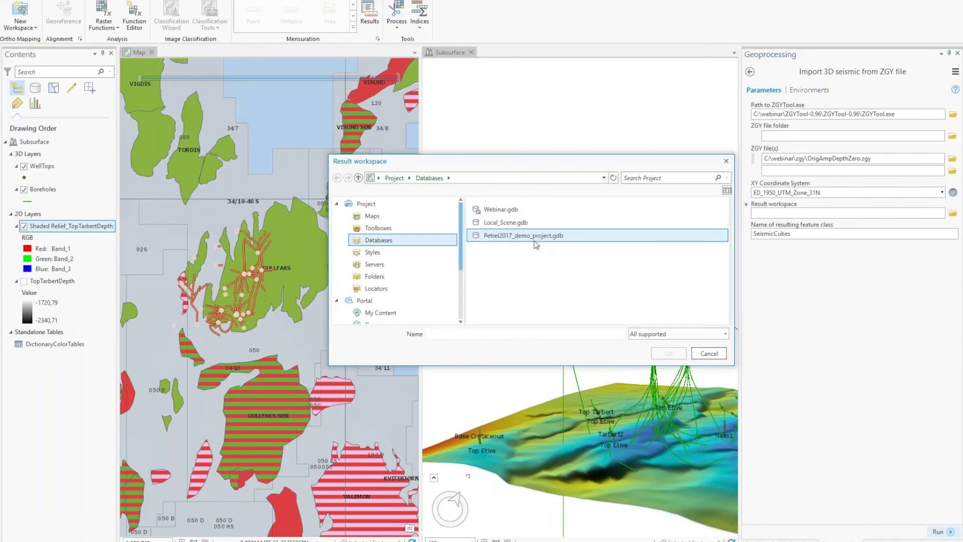
left_click(536, 237)
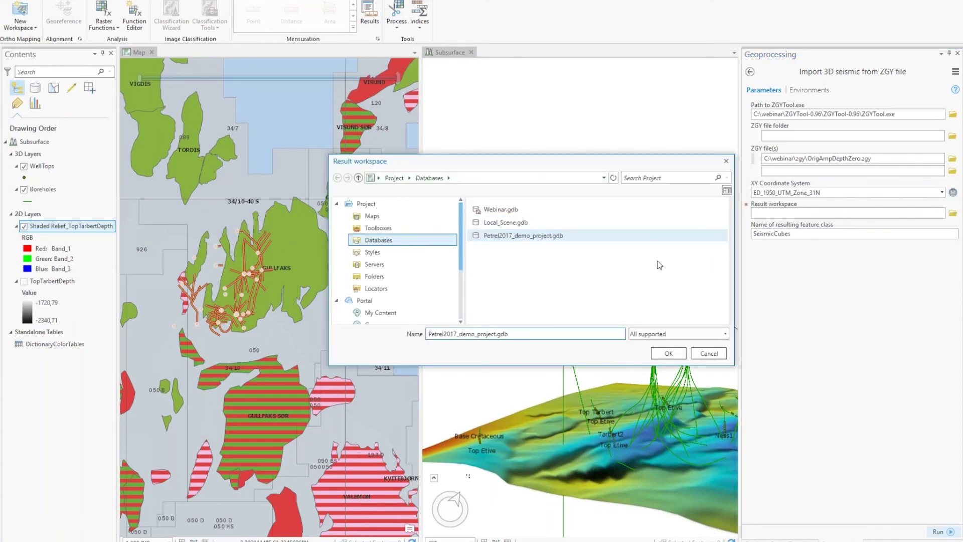
left_click(669, 353)
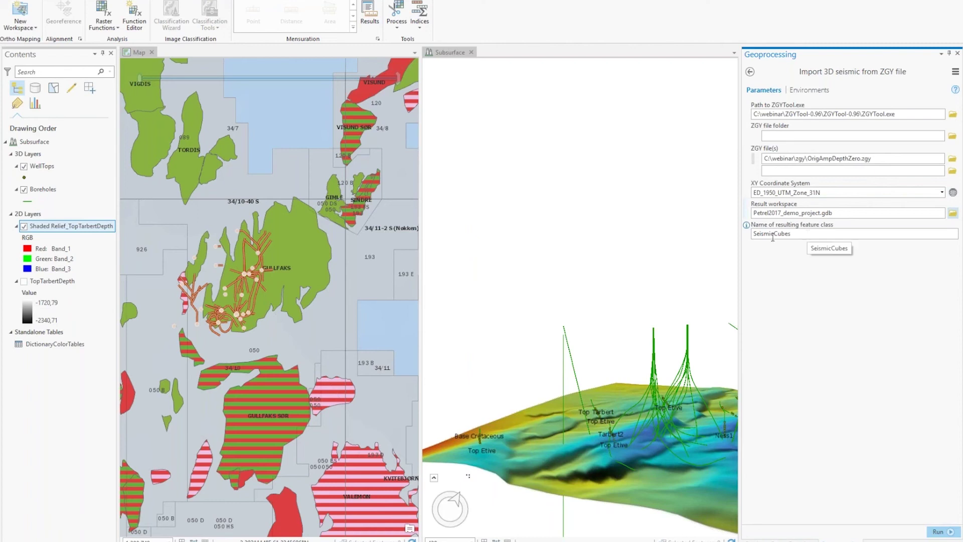
Step: Run the ZGY seismic import and dismiss the completed job summary
left_click(937, 532)
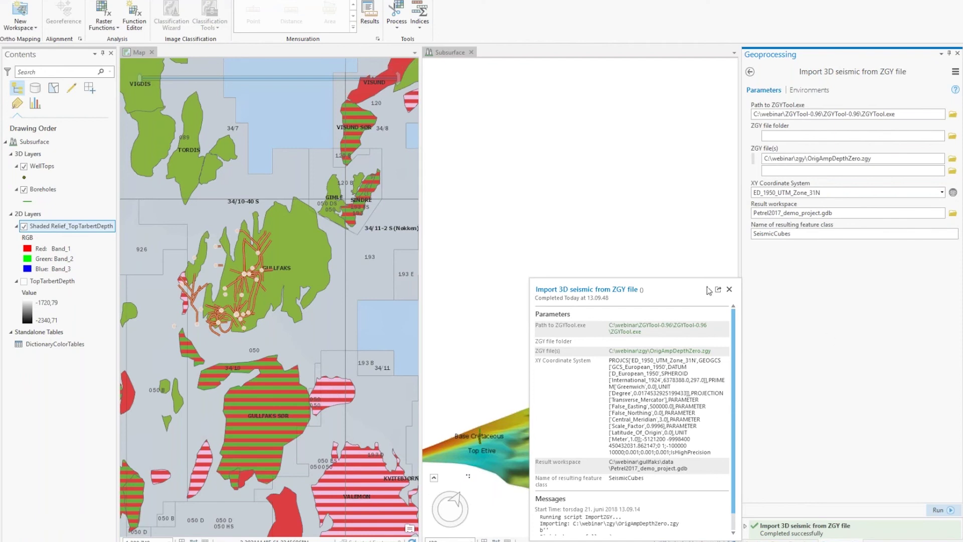
left_click(730, 289)
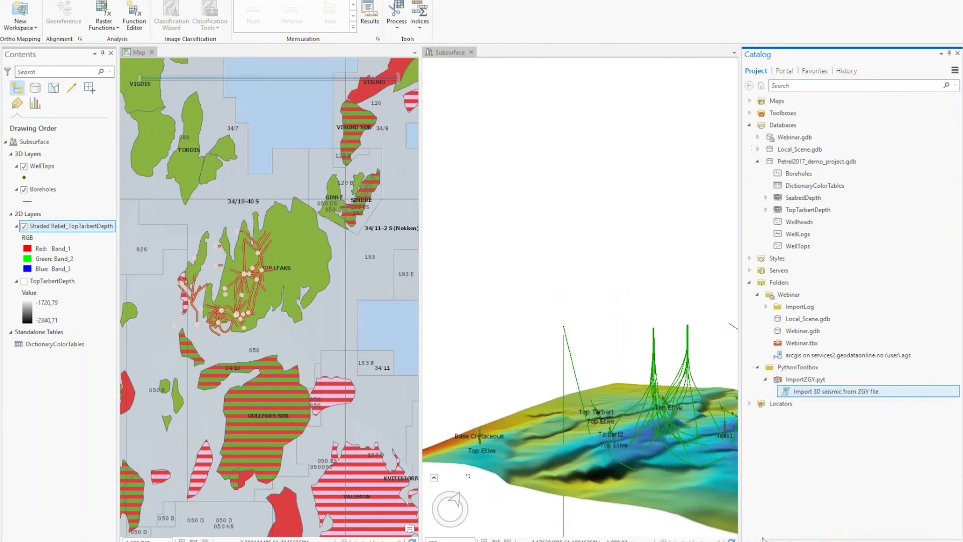
Step: Refresh the geodatabase, add SeismicCubes to the map and set its fill to No color
right_click(816, 165)
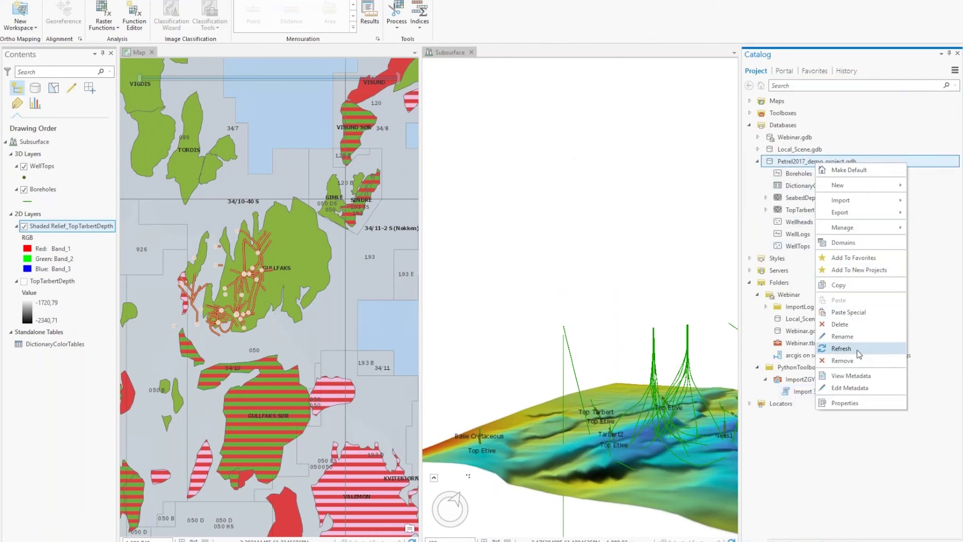
left_click(858, 349)
left_click(801, 211)
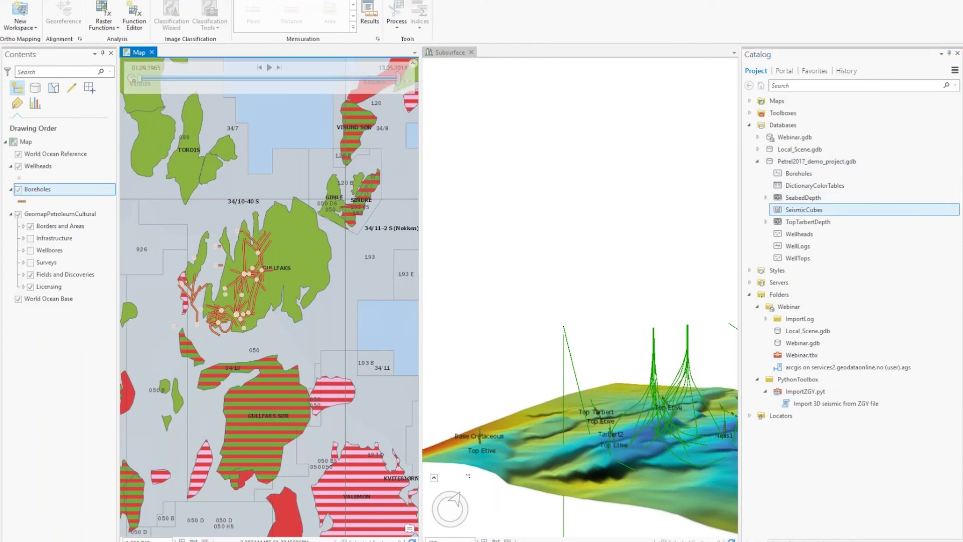
right_click(804, 210)
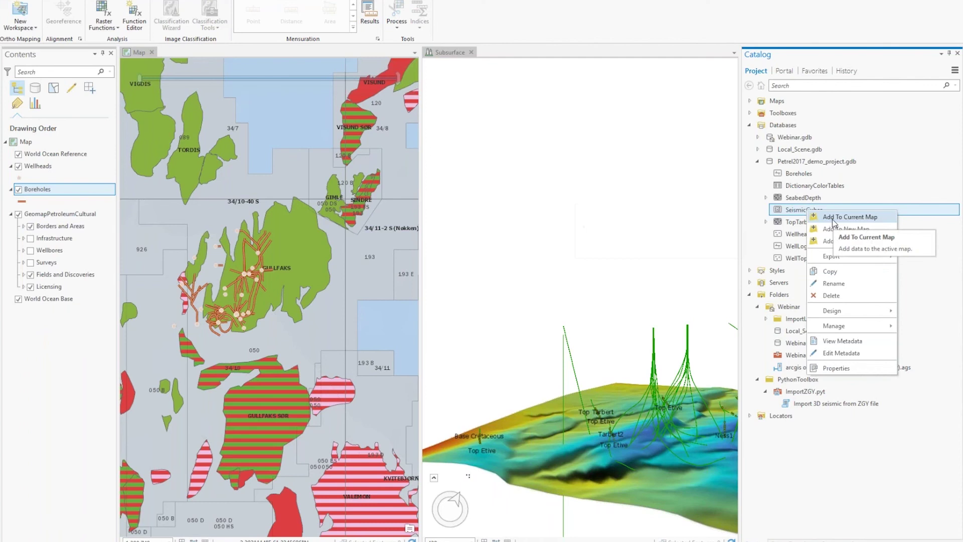
left_click(833, 220)
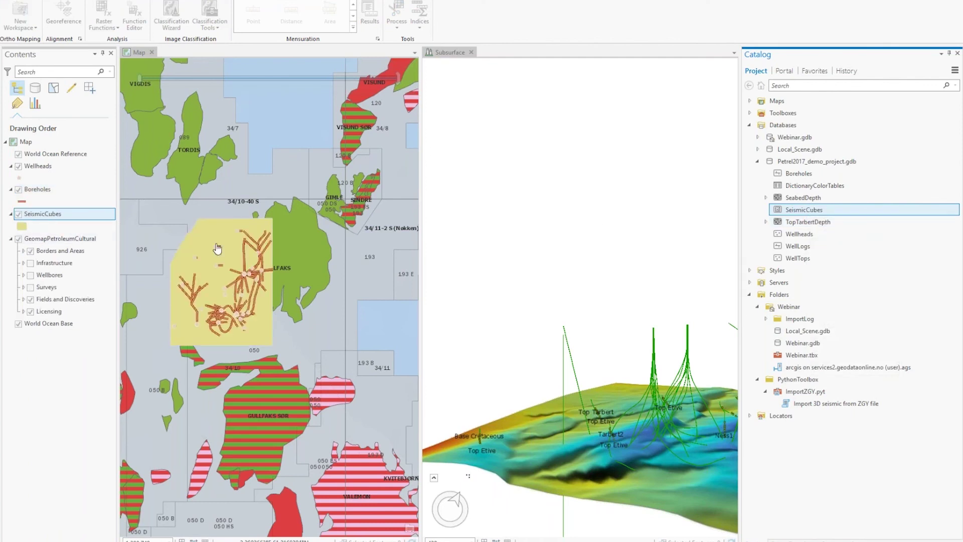
right_click(26, 229)
left_click(32, 233)
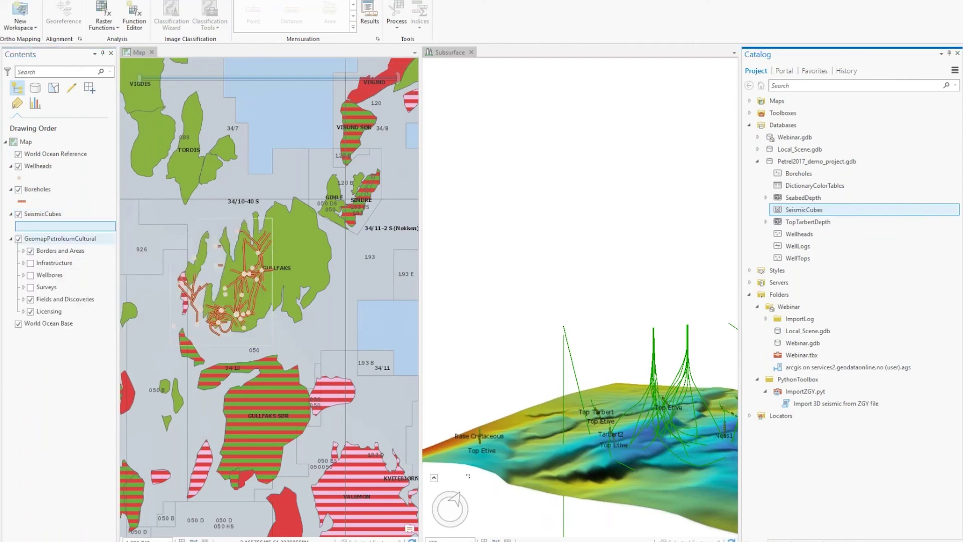
Step: Symbolize the SeismicCubes layer with the Black Outline symbol so the survey area has no fill
left_click(27, 229)
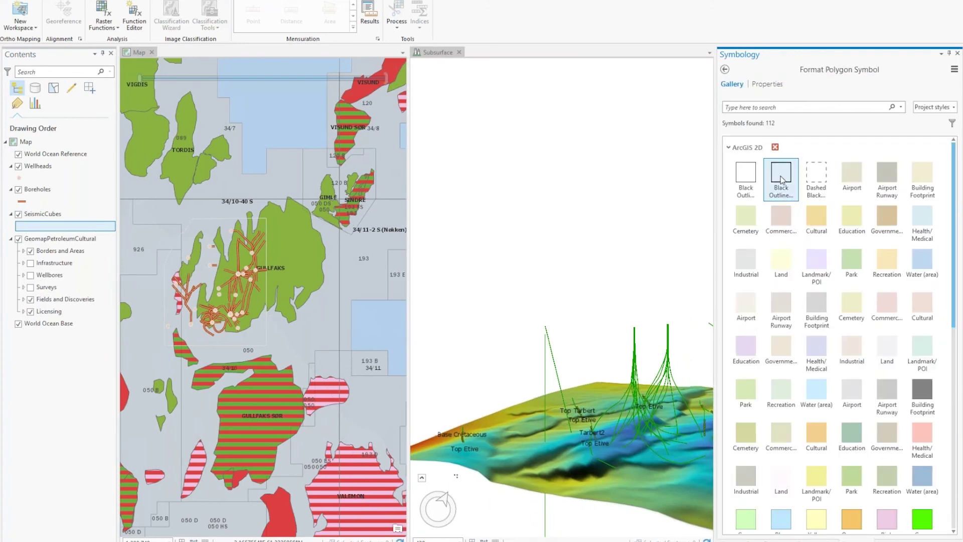
left_click(781, 181)
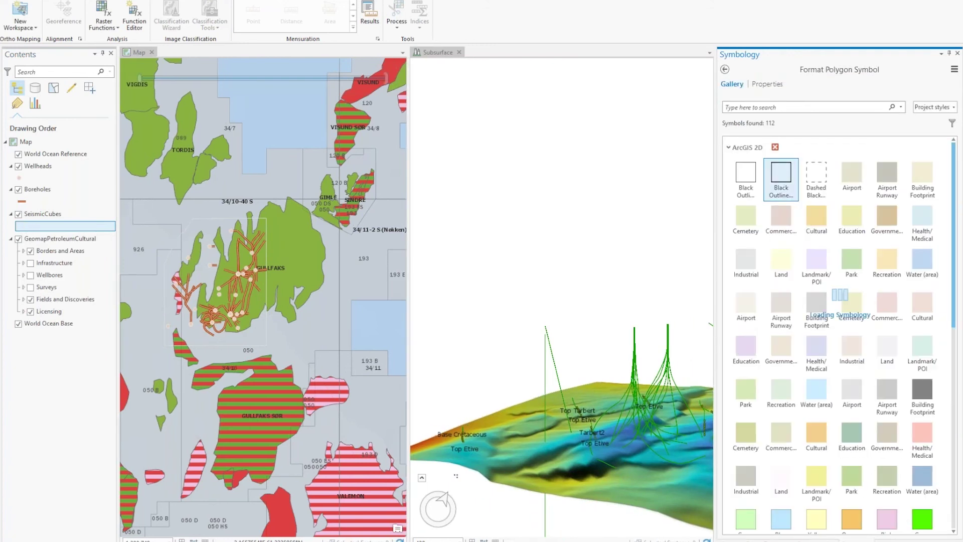
left_click(958, 54)
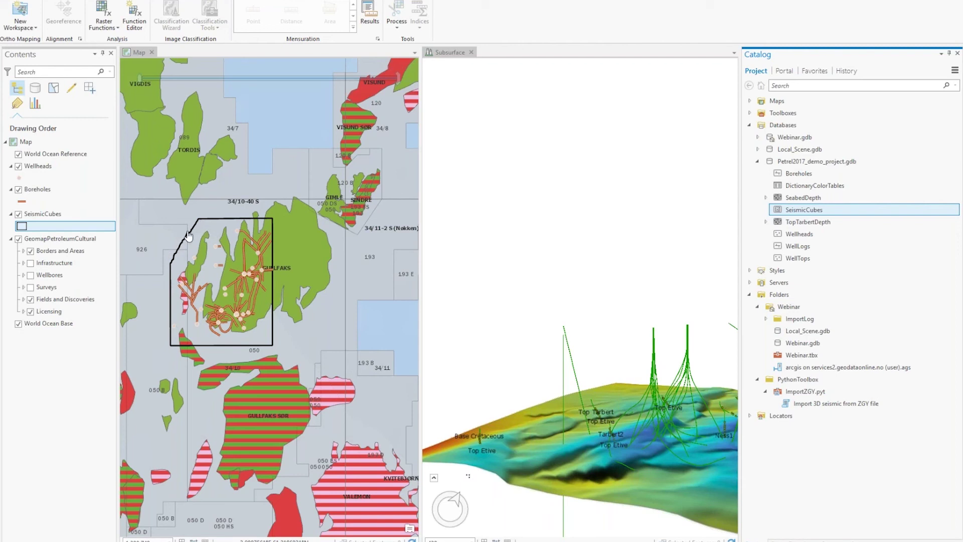
left_click(187, 226)
Step: Open the SeismicCubes attribute table and dock it below the 3D subsurface scene
right_click(44, 215)
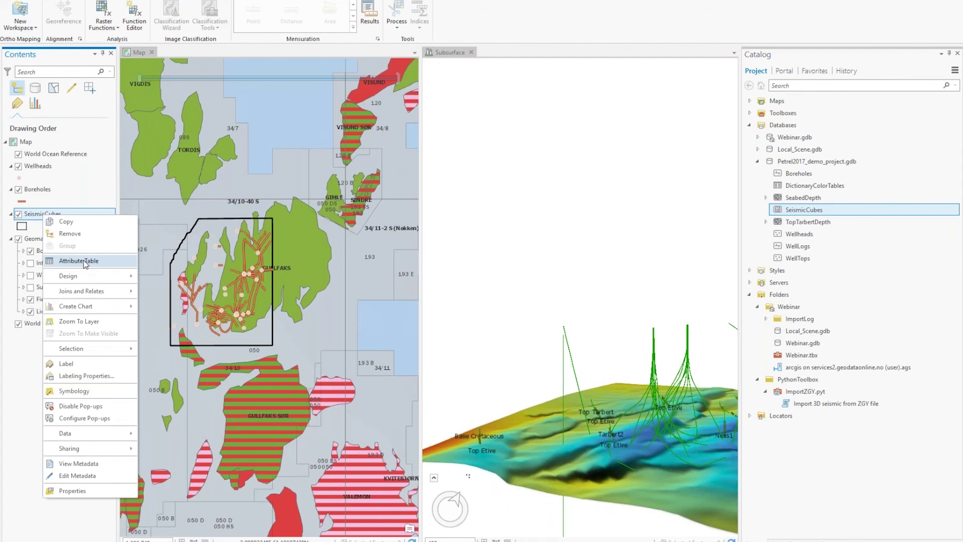
left_click(80, 260)
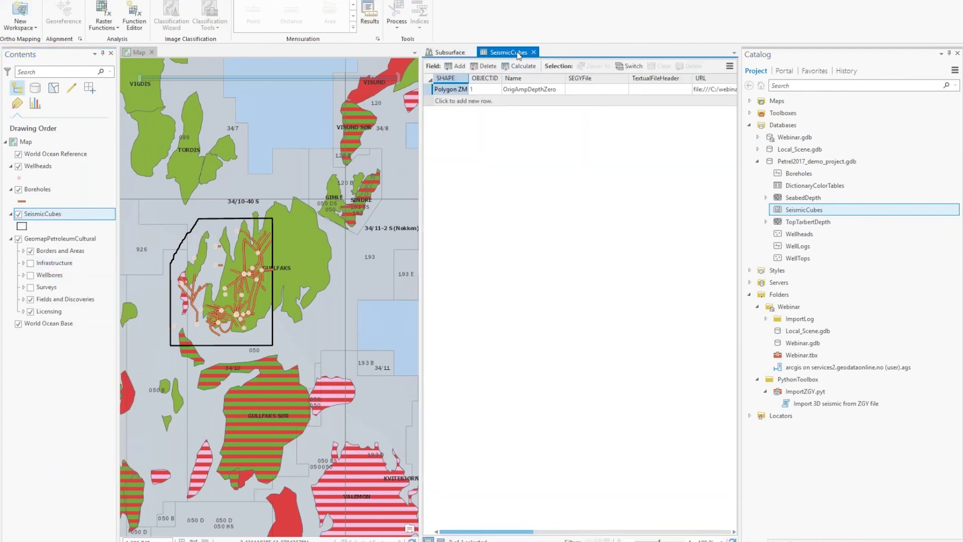
left_click_drag(522, 53, 582, 318)
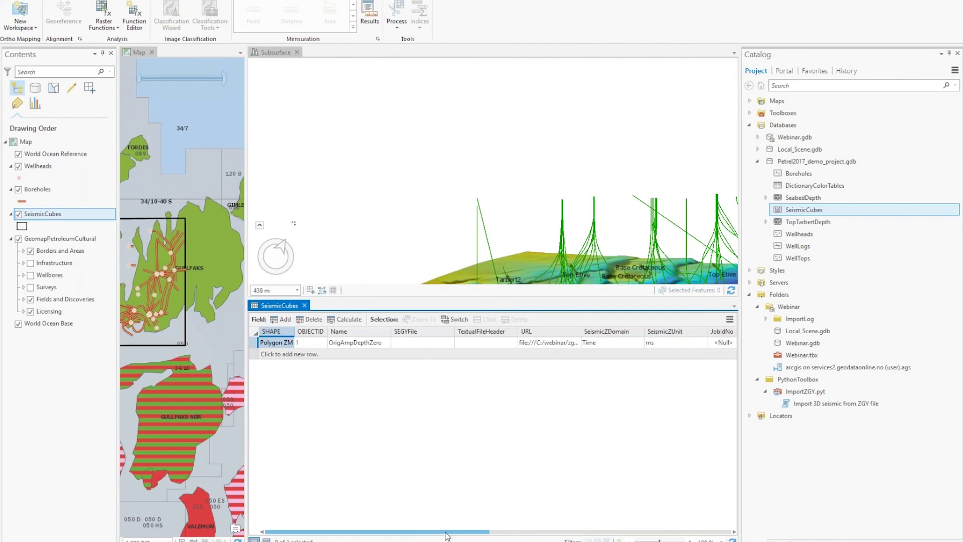
left_click_drag(444, 537, 492, 537)
Step: Widen the URL column to confirm OrigAmpDepthZero.zgy, close the table, and arrange map and scene side by side
left_click_drag(409, 332, 490, 330)
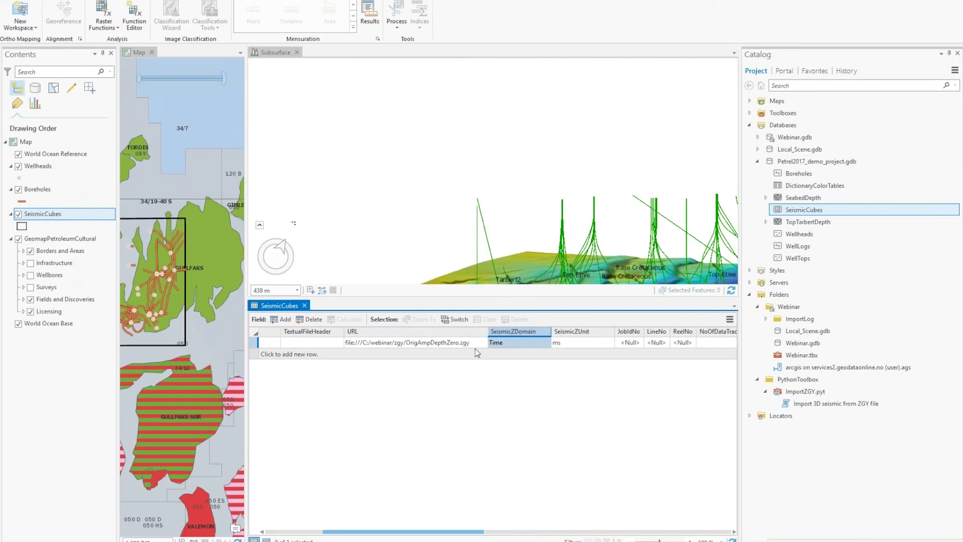
left_click(474, 347)
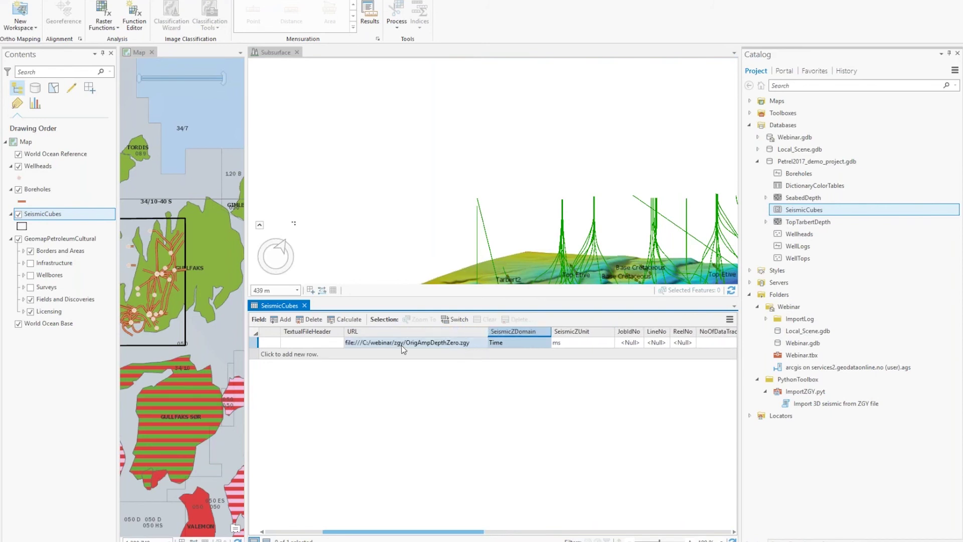
left_click(486, 342)
left_click(396, 344)
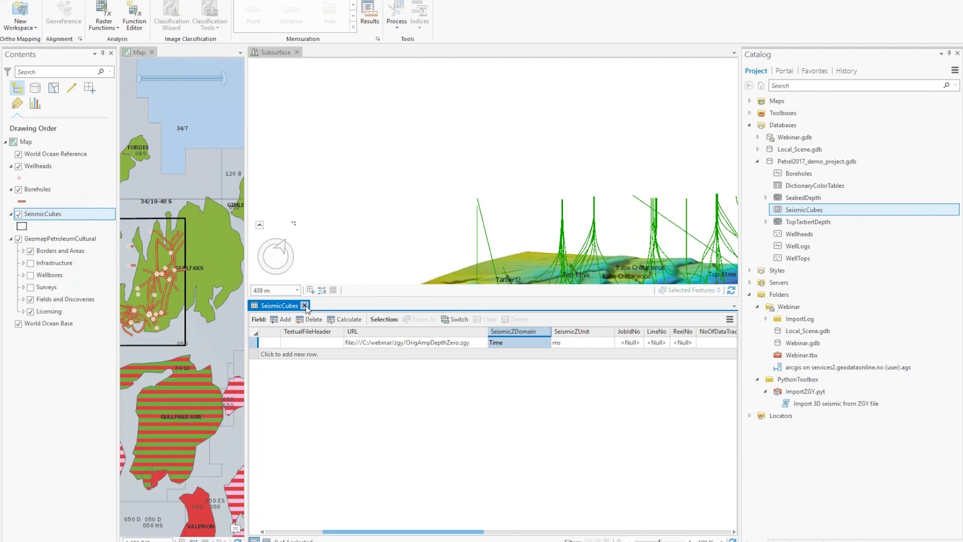
left_click(305, 305)
left_click_drag(246, 269, 409, 265)
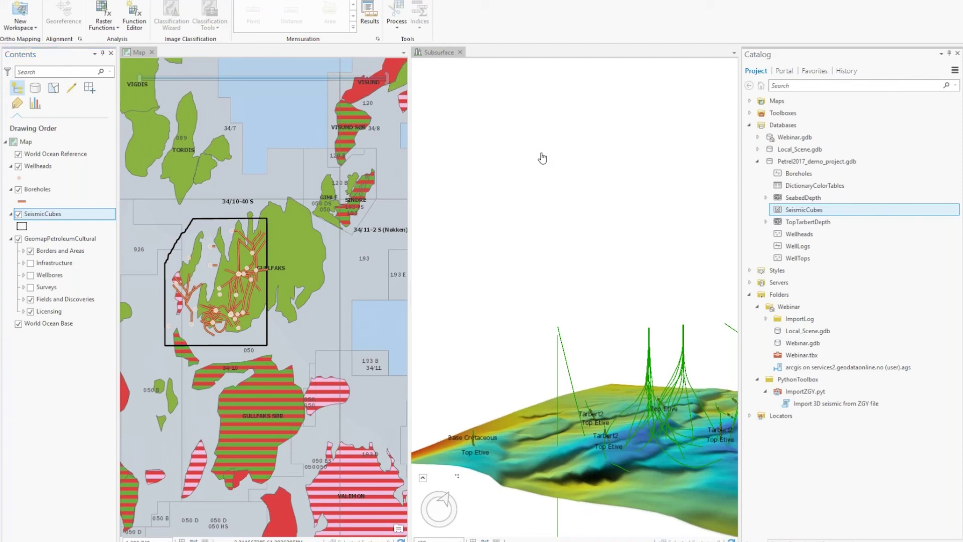
Step: Switch to the browser showing the portal's My Content gullfaks folder
key("alt+Tab")
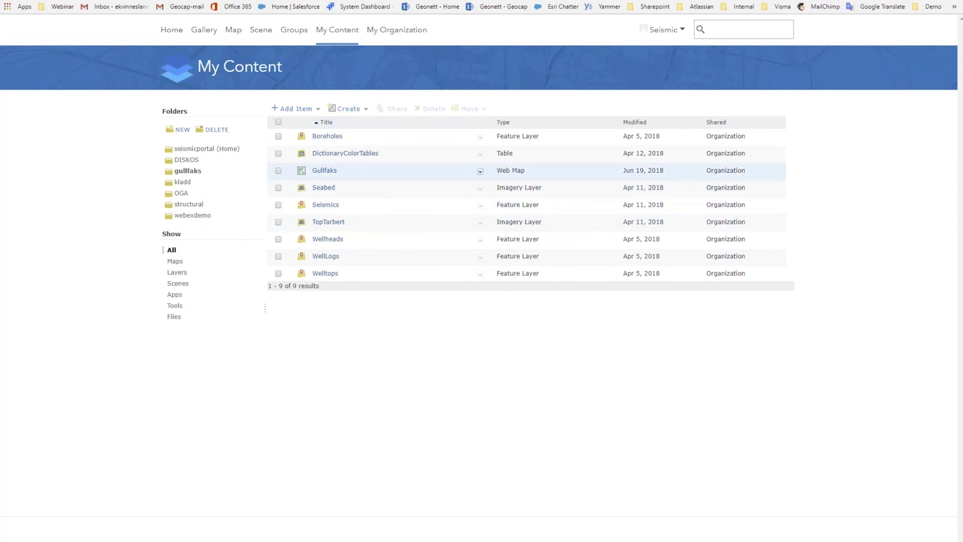
left_click(324, 171)
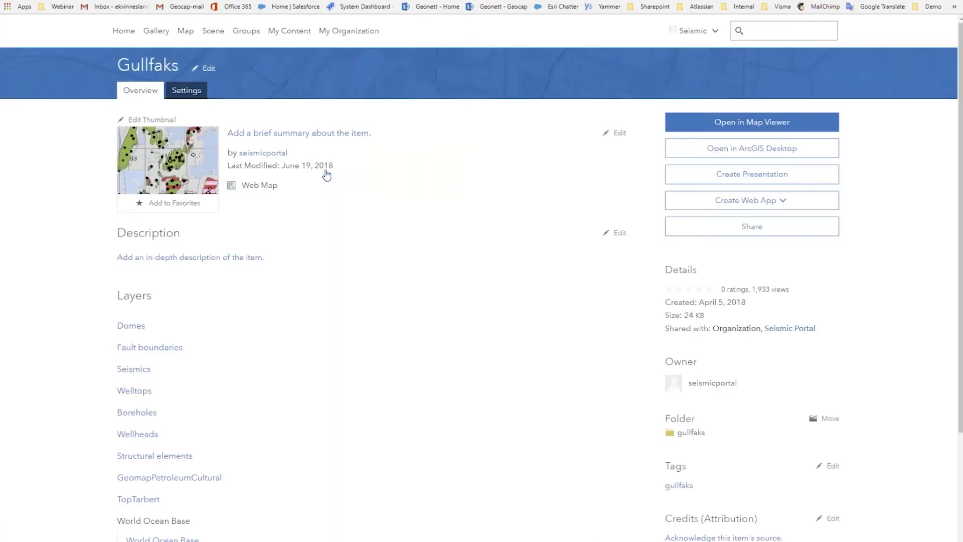
mouse_move(151, 165)
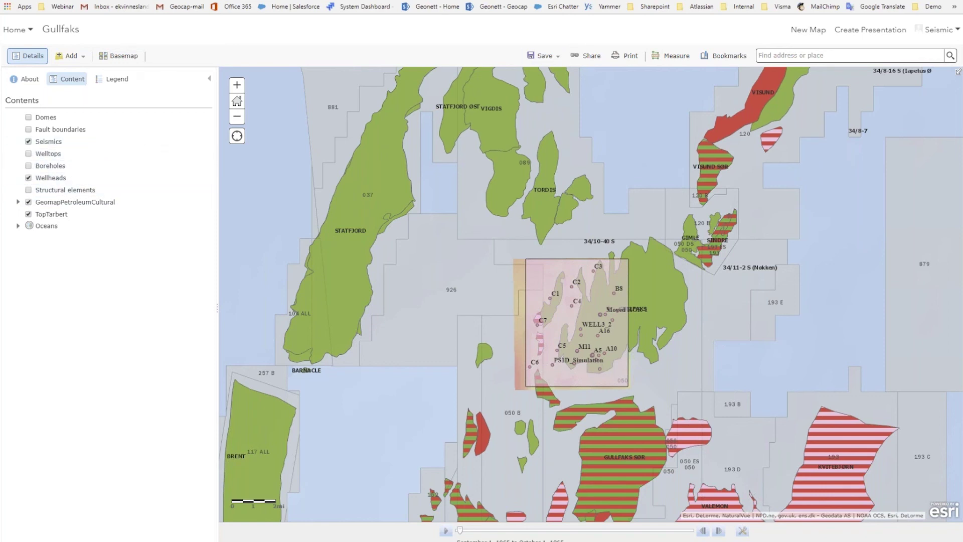
left_click(559, 59)
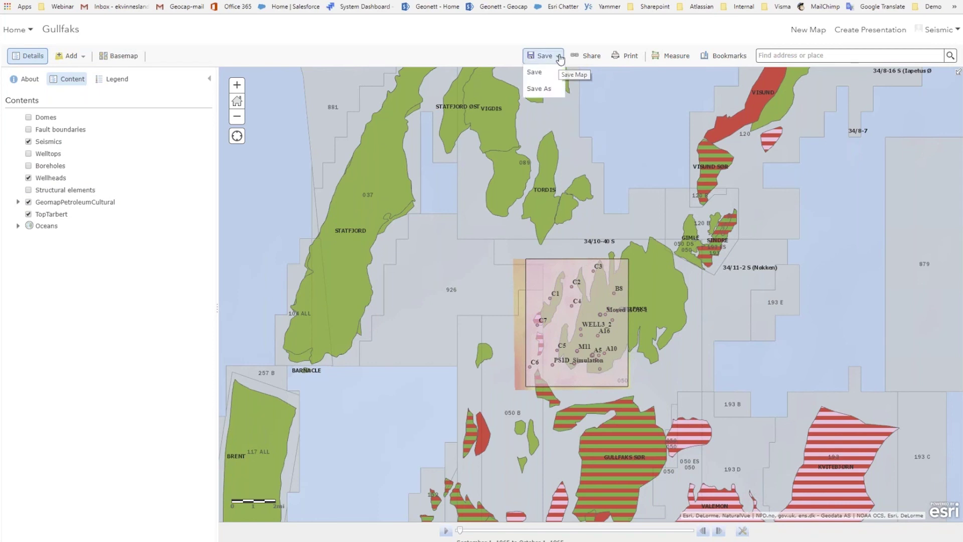
left_click(590, 55)
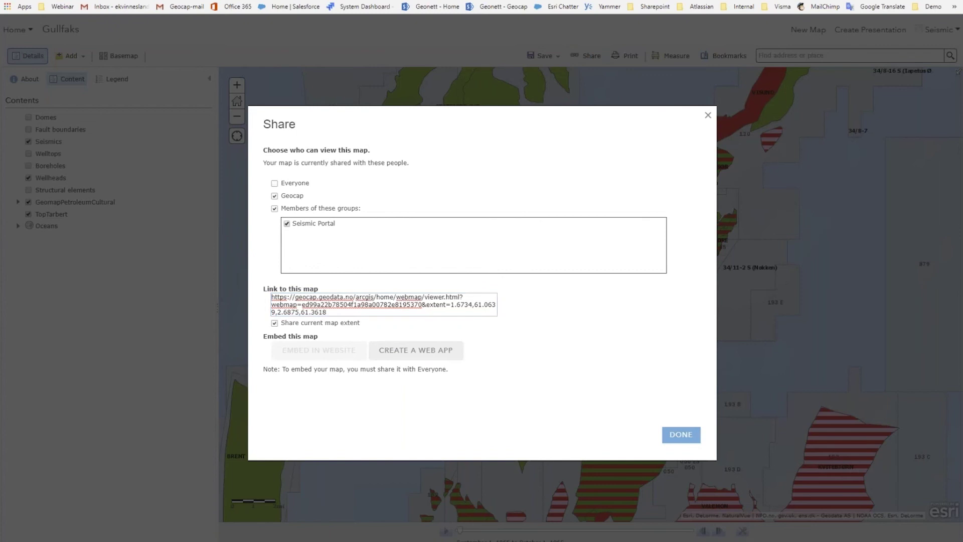
left_click(708, 115)
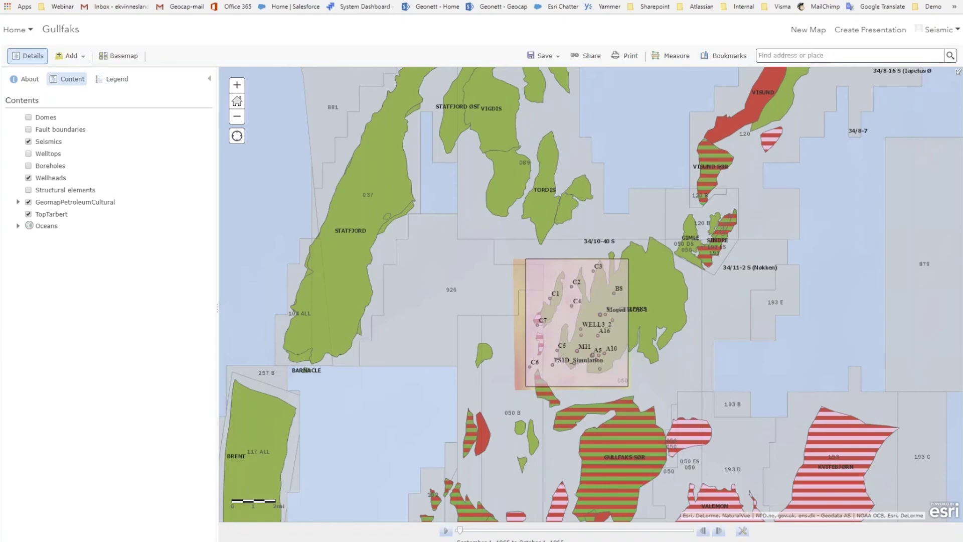
Step: Switch to the Web AppBuilder apps page to open the Gullfaks Webinar app
left_click(199, 2)
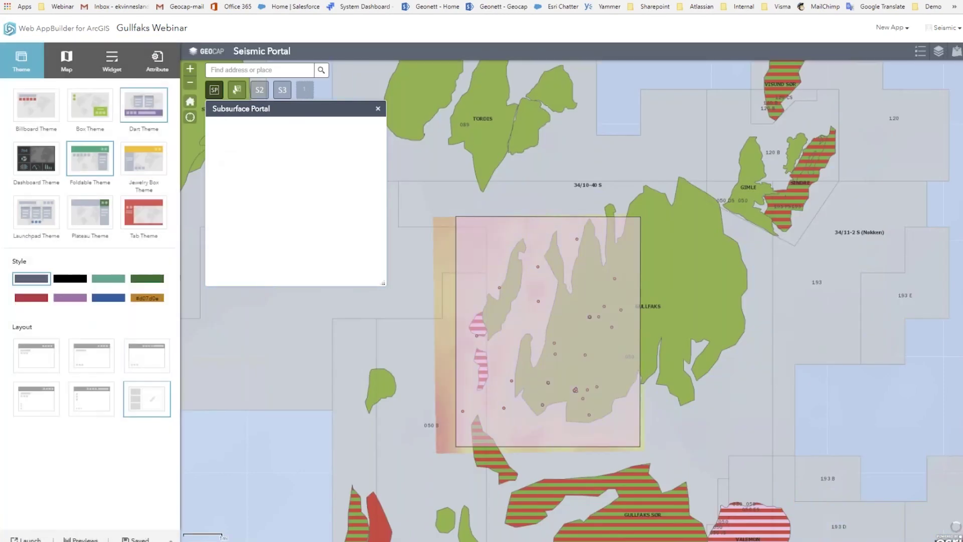
Step: List the Gullfaks Webinar app's widgets and bring up the Choose Widget dialog for the header controller
left_click(112, 58)
mouse_move(103, 350)
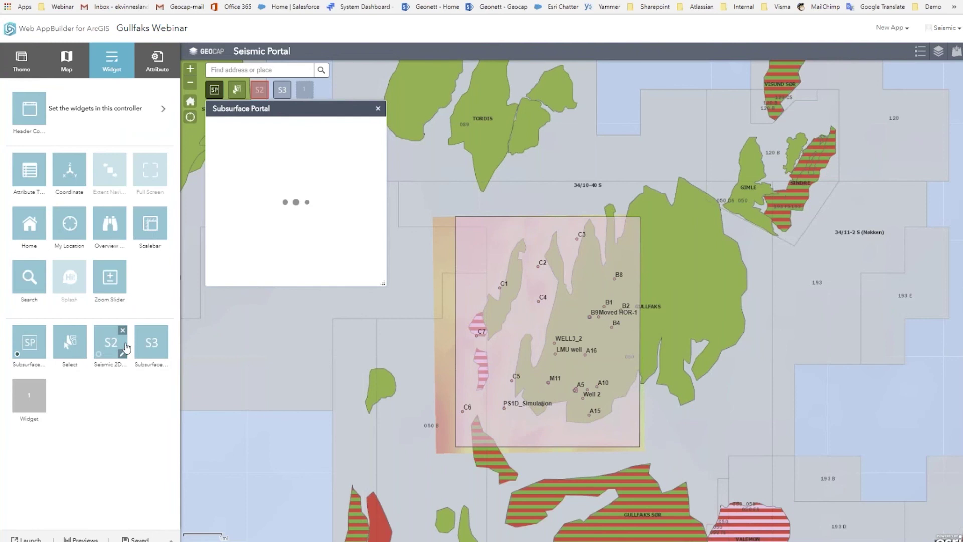
mouse_move(160, 351)
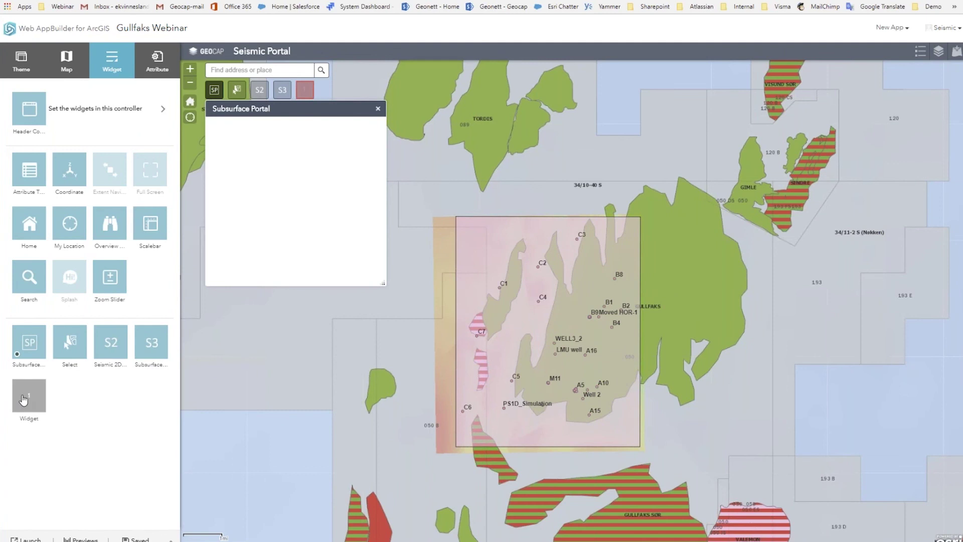
left_click(24, 400)
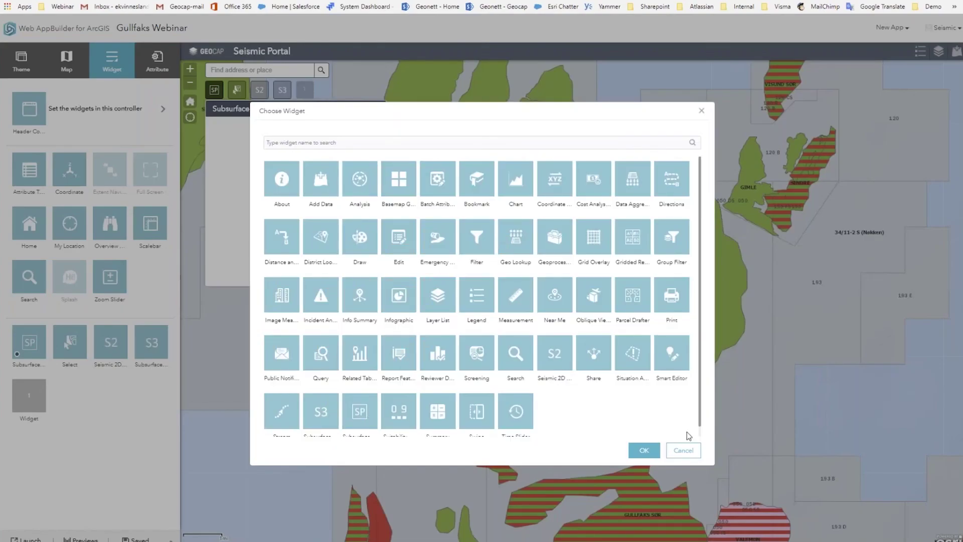
Step: Cancel the Choose Widget dialog without adding a widget
left_click(690, 453)
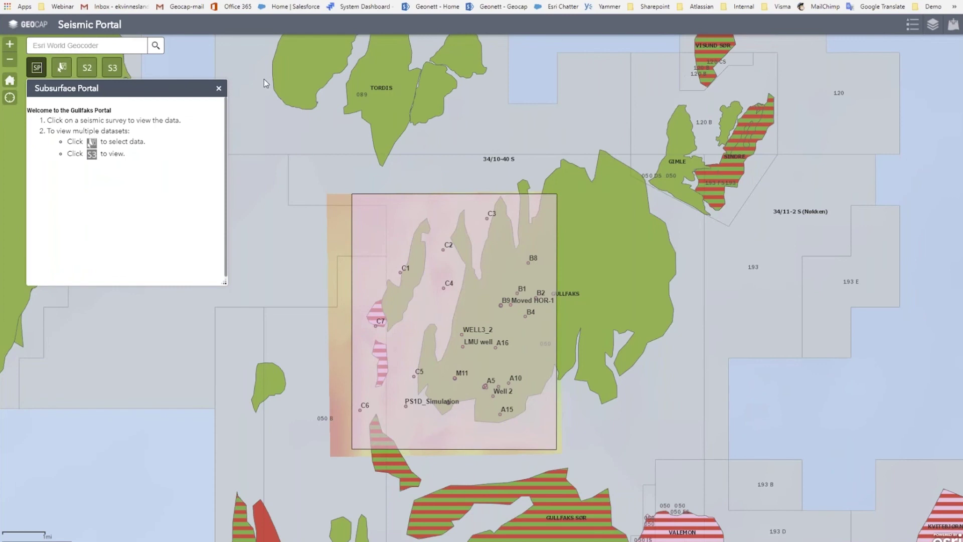
Step: Close the welcome panel, pan east, and box-select the Gullfaks survey with its 18 wellheads
left_click(218, 89)
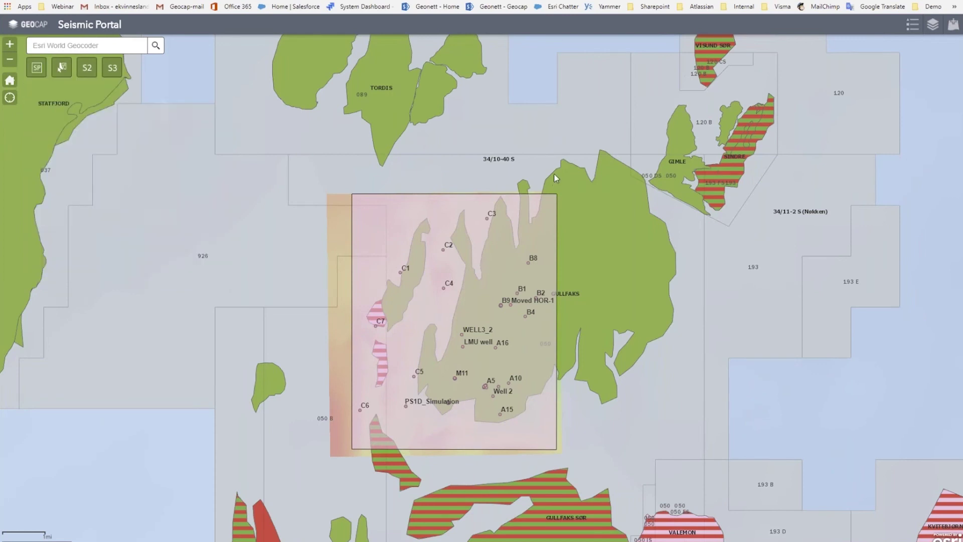
left_click_drag(555, 178, 452, 136)
left_click_drag(386, 119, 546, 66)
left_click(61, 67)
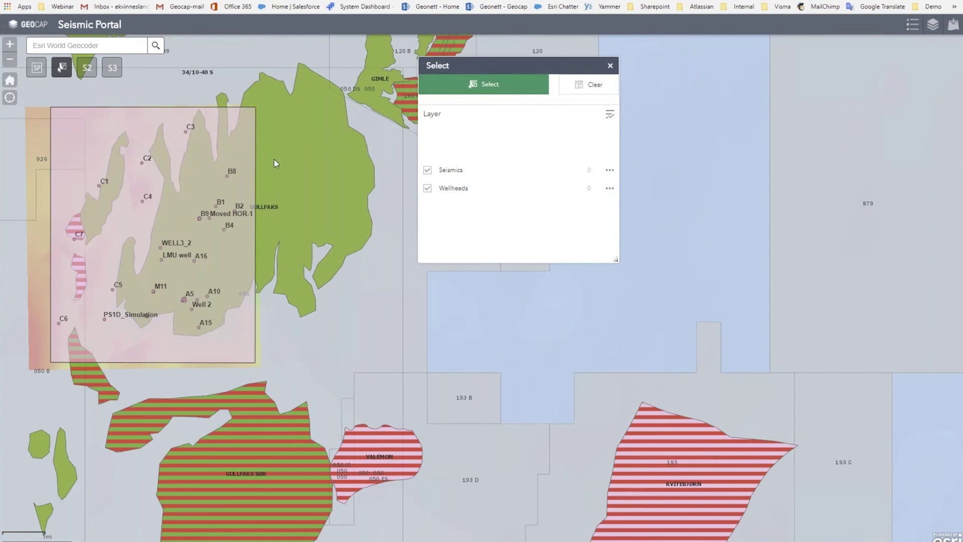
left_click_drag(278, 172, 200, 285)
left_click(484, 84)
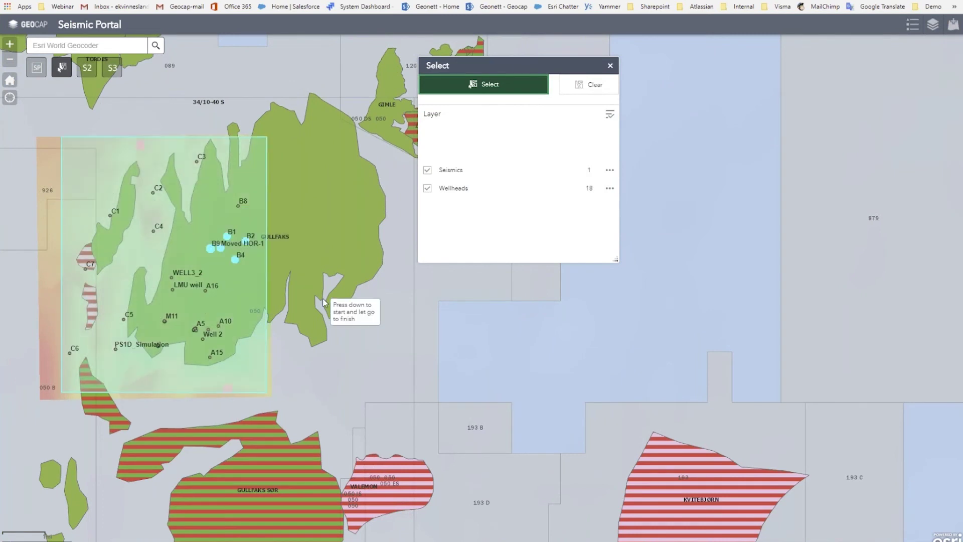
Step: Open the selection in the Subsurface 3D Viewer, enlarge it, and orbit the cube side-on
left_click(112, 70)
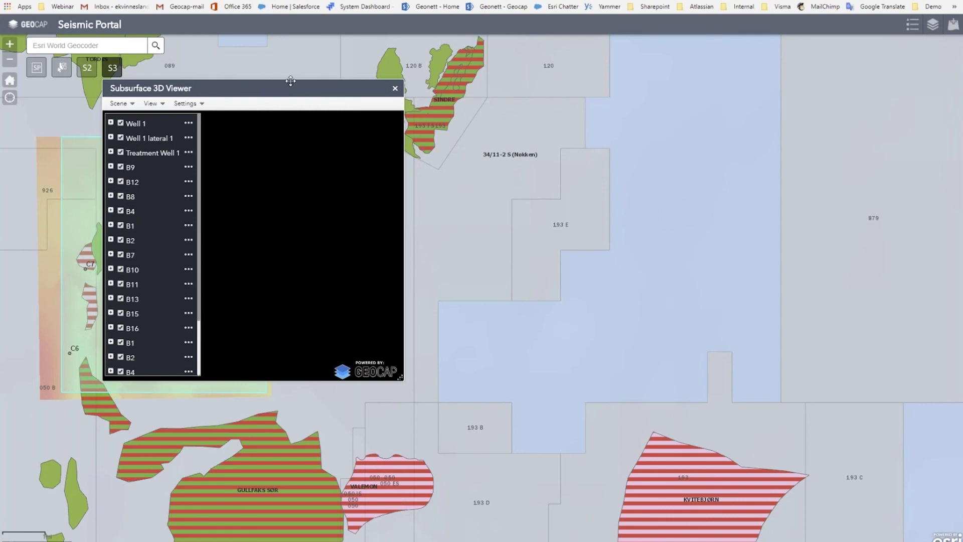
left_click_drag(290, 81, 469, 42)
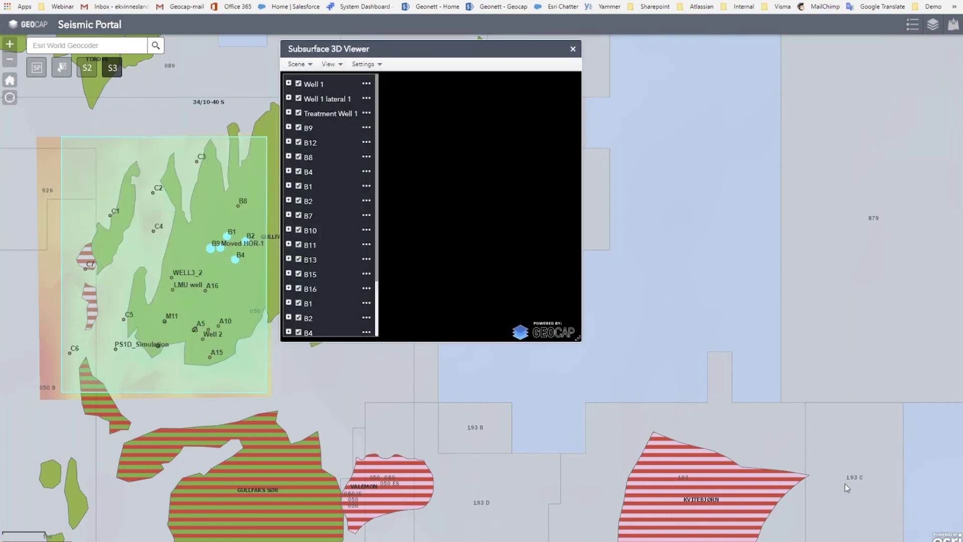
left_click_drag(844, 483, 920, 515)
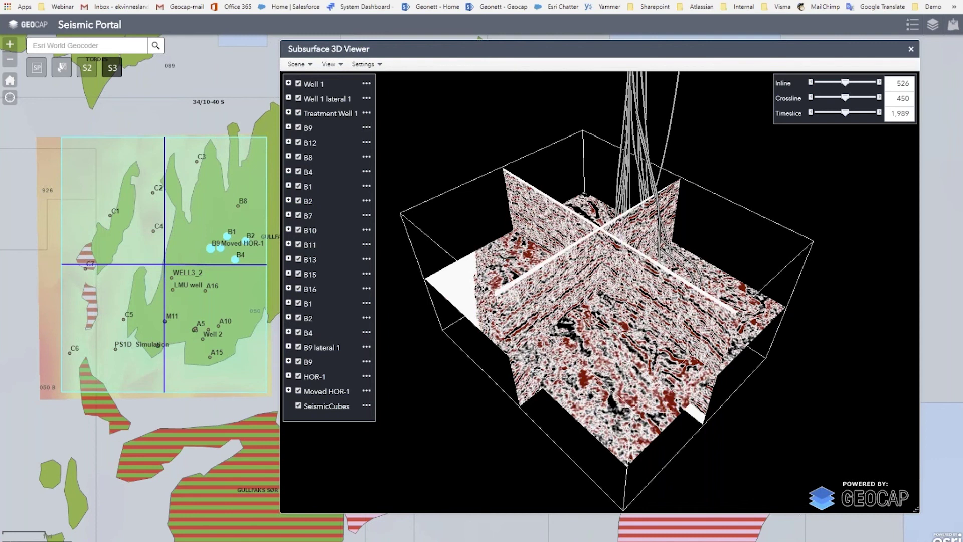
left_click_drag(707, 373, 627, 321)
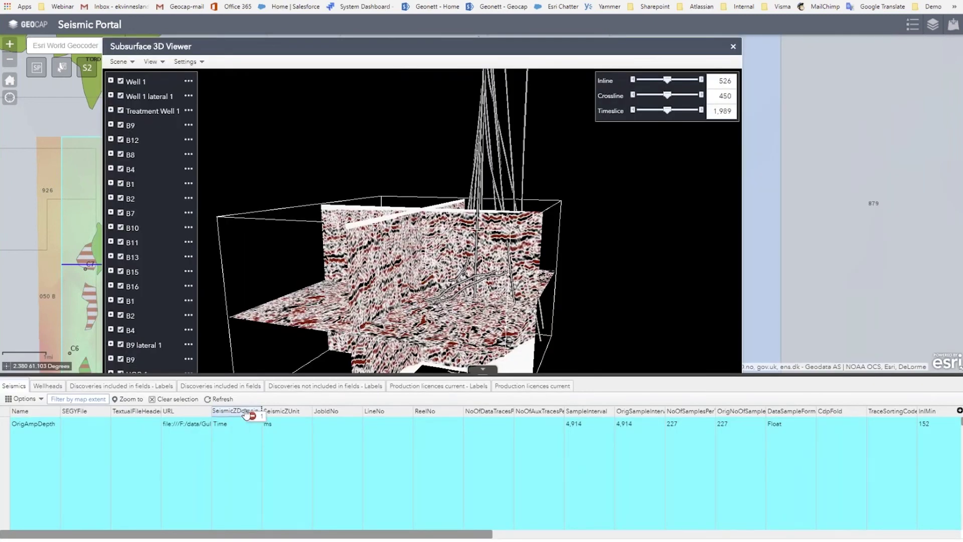
Step: Widen the Seismics table's URL column to reveal the file path, then hide the table
left_click(234, 410)
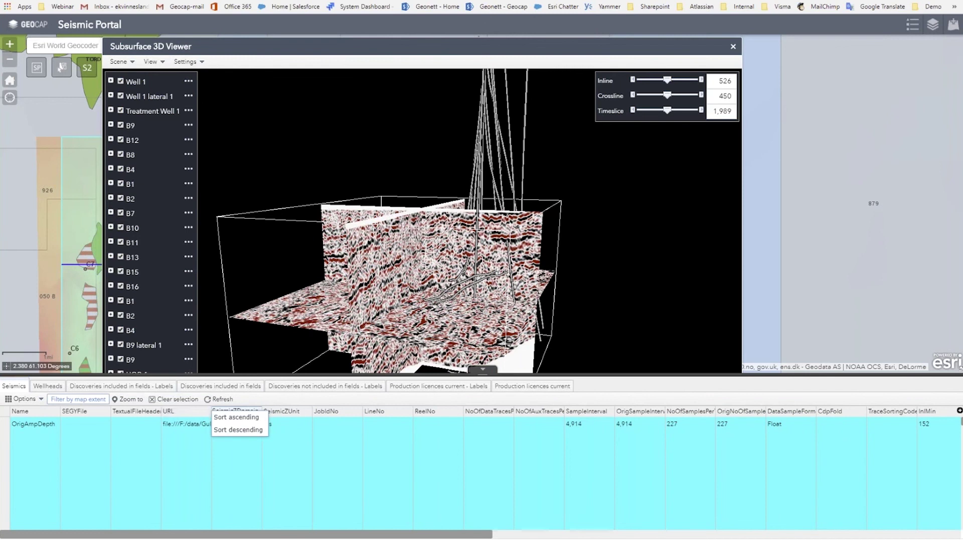
left_click_drag(211, 410, 336, 410)
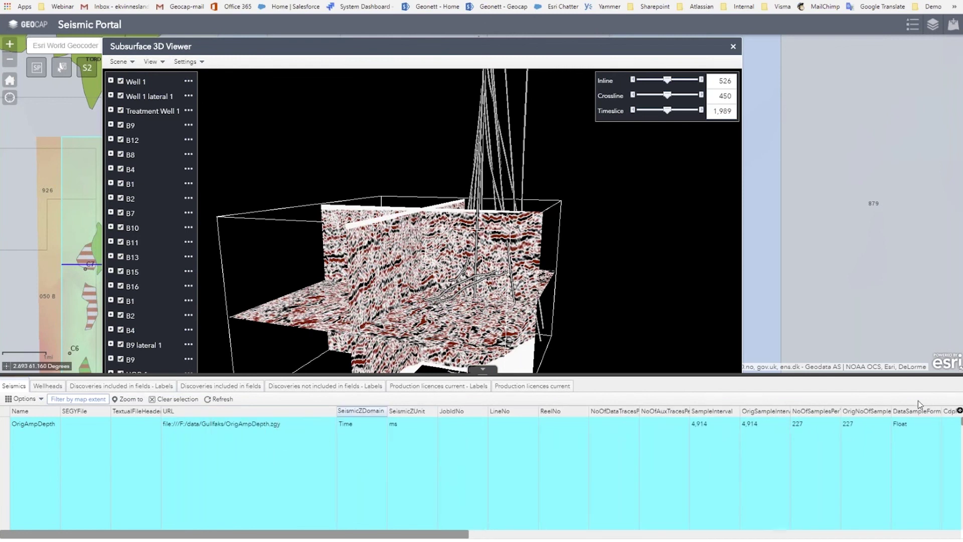
left_click(484, 374)
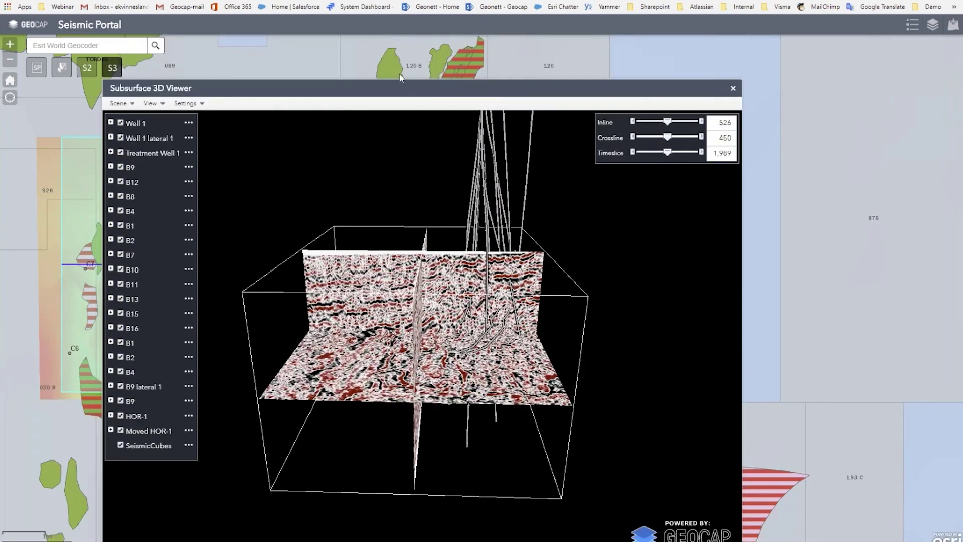
Step: Set the slices to inline 364, crossline 564 and timeslice 2,126, then rotate the cube
left_click_drag(436, 84, 574, 64)
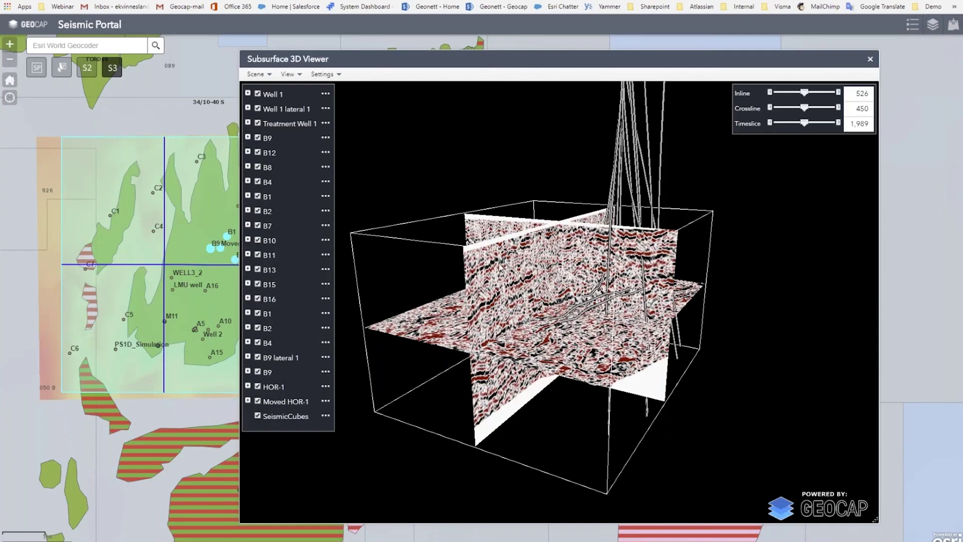
left_click_drag(805, 107, 814, 110)
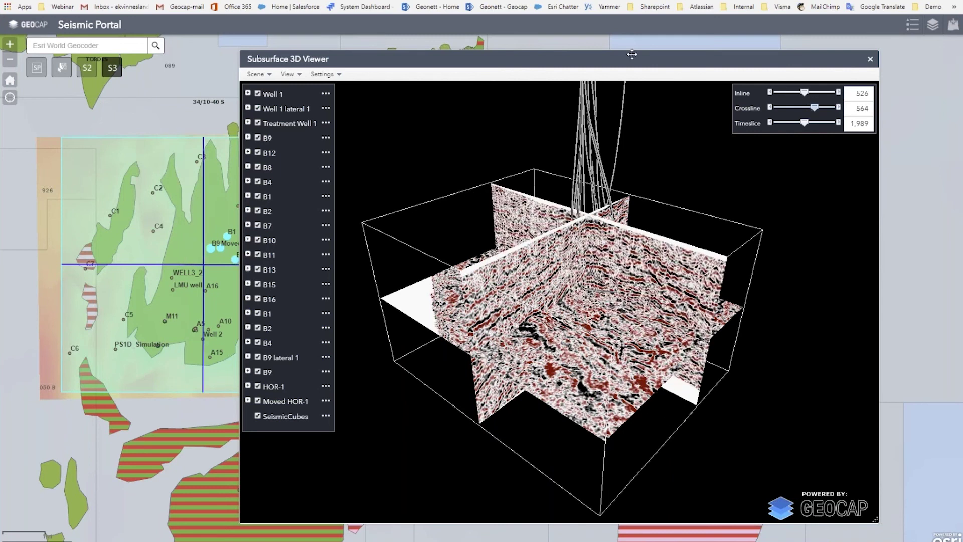
left_click_drag(632, 55, 674, 46)
left_click_drag(842, 88, 830, 95)
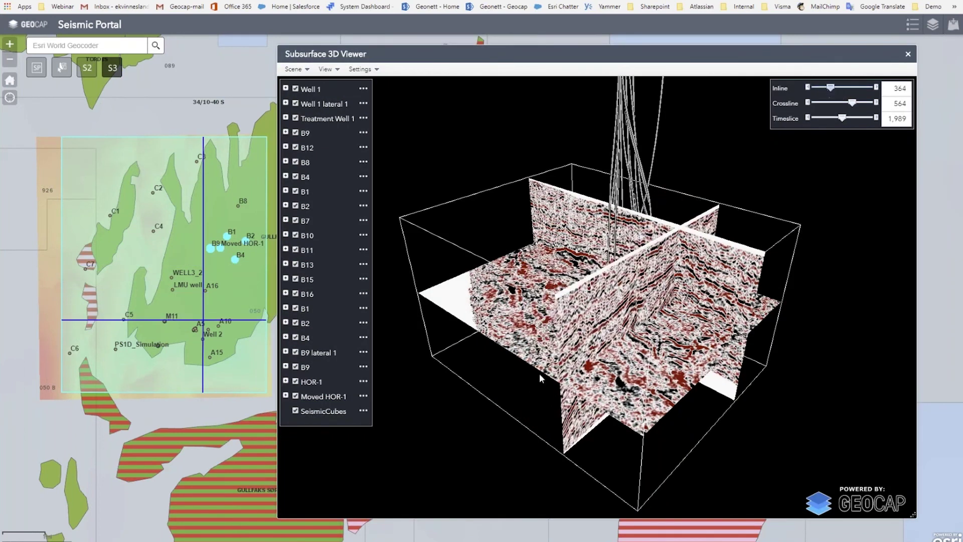
left_click_drag(540, 373, 848, 118)
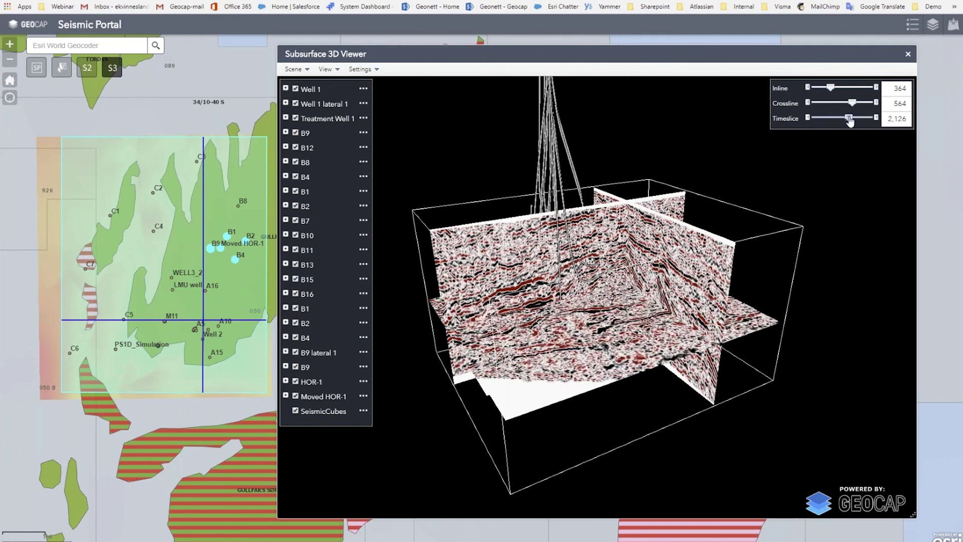
left_click_drag(781, 302, 350, 221)
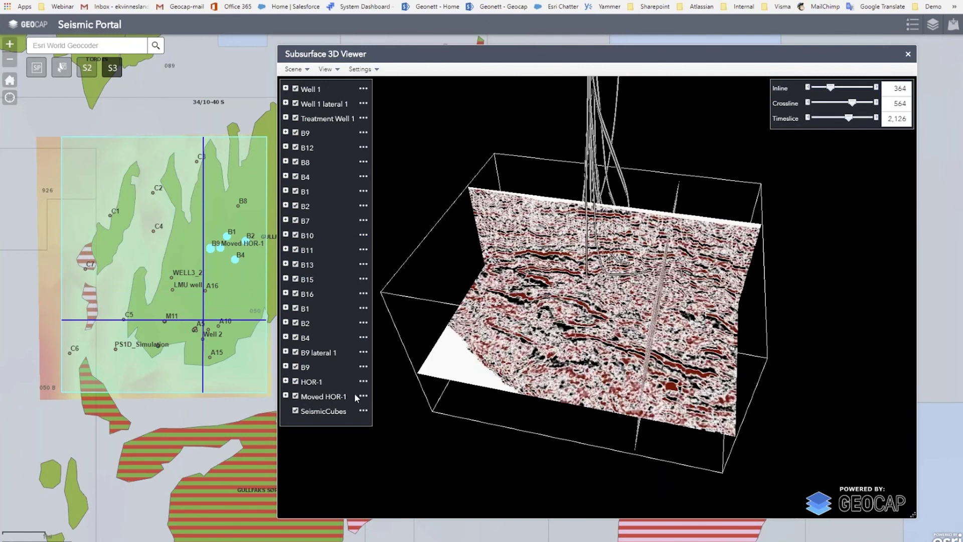
Step: Recolour the SeismicCubes layer with the red-white-black ramp and amplitude clip 8.7 (±4,266)
left_click(363, 414)
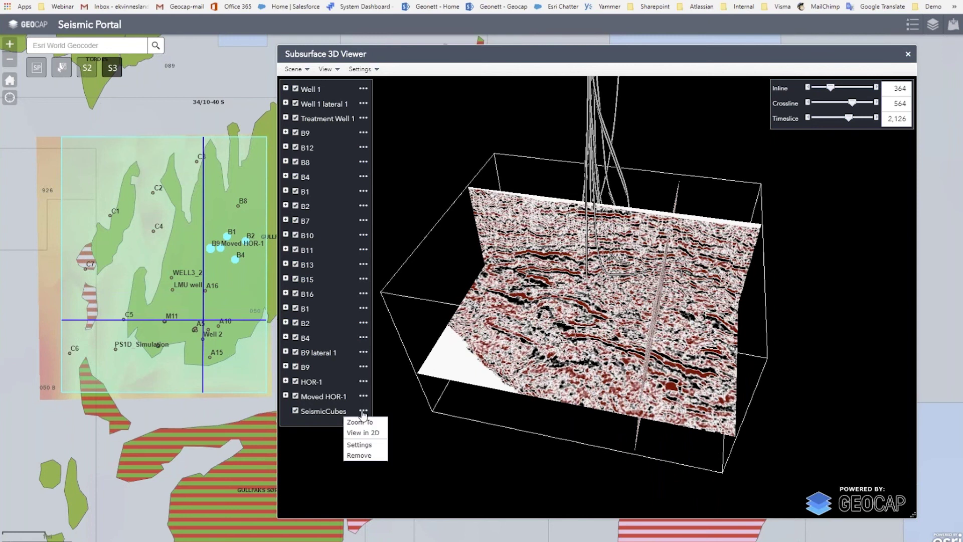
left_click(369, 445)
left_click(405, 219)
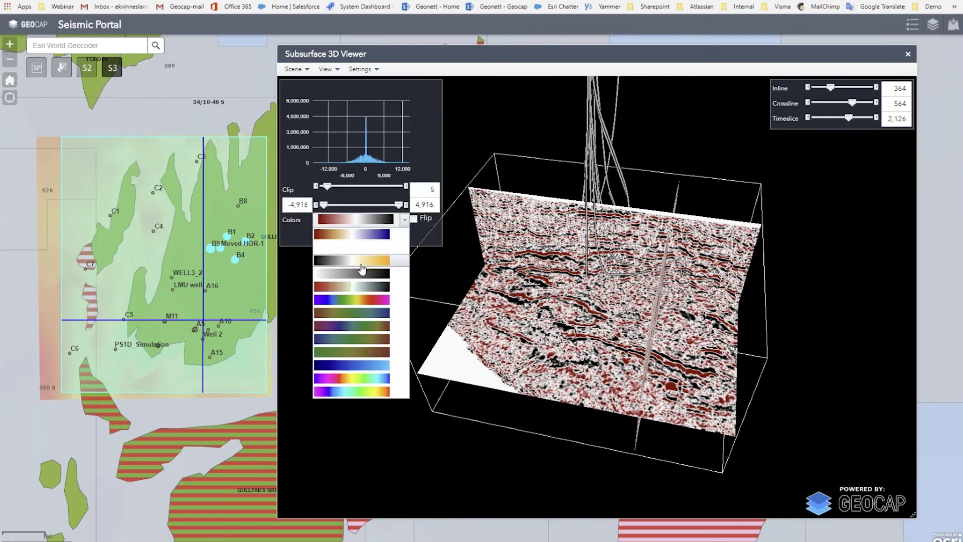
left_click(363, 264)
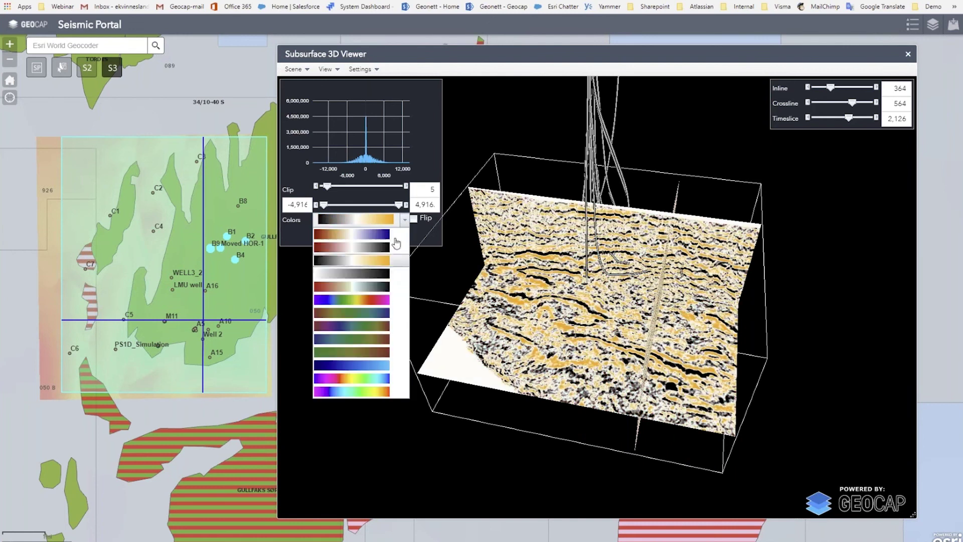
left_click(376, 273)
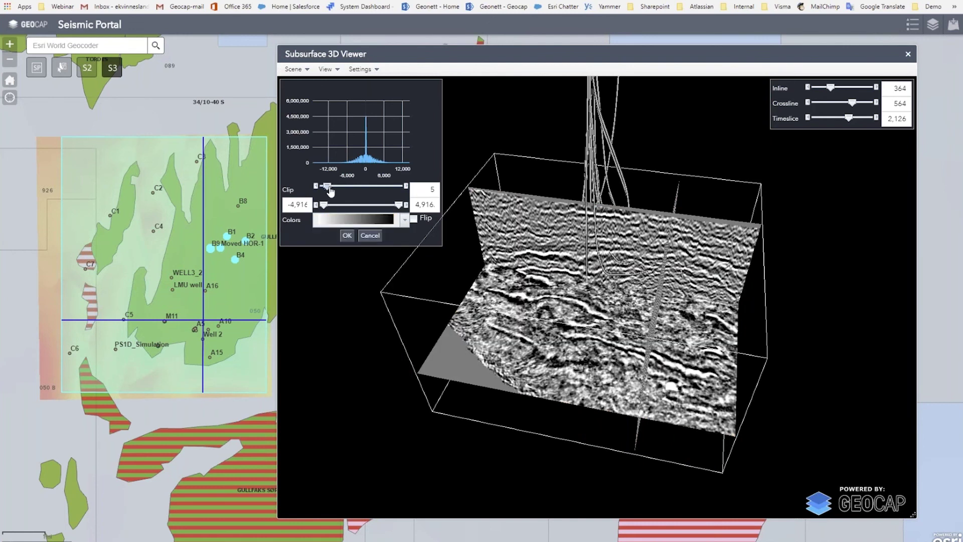
mouse_move(331, 190)
left_mouse_down()
mouse_move(358, 186)
mouse_move(330, 197)
left_mouse_up()
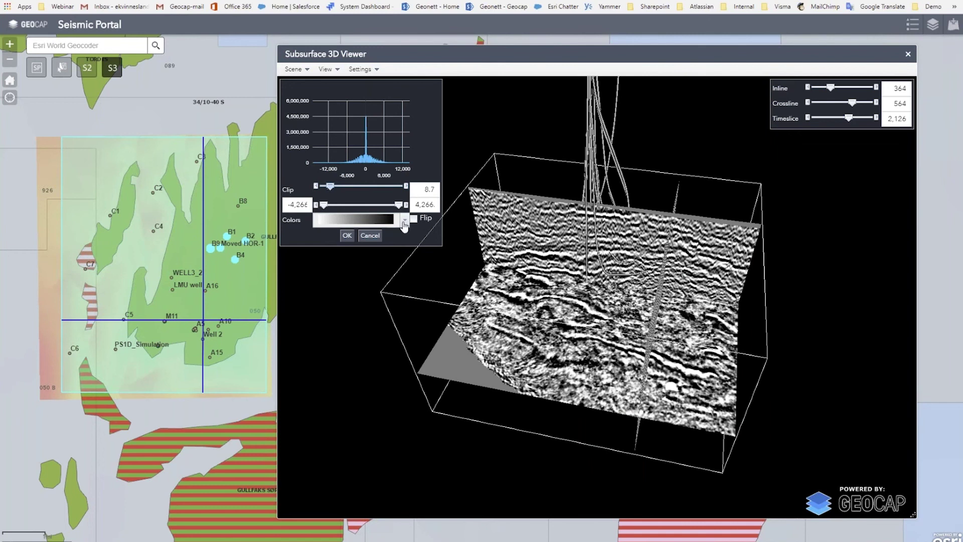
left_click(357, 219)
left_click(371, 251)
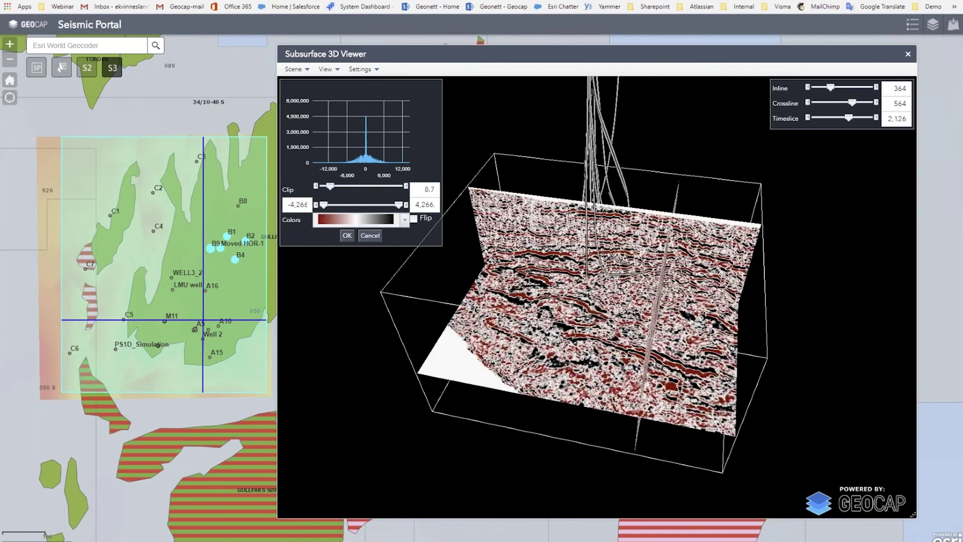
left_click_drag(764, 327, 379, 243)
Step: Confirm the colour settings and draw the Gamma log along the HOR-1 well path
left_click(378, 238)
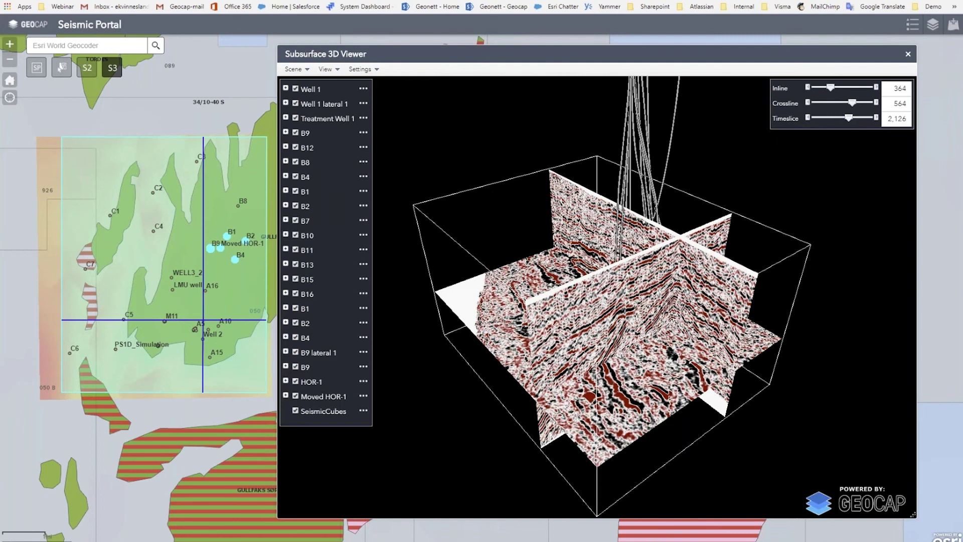
left_click_drag(775, 325, 598, 289)
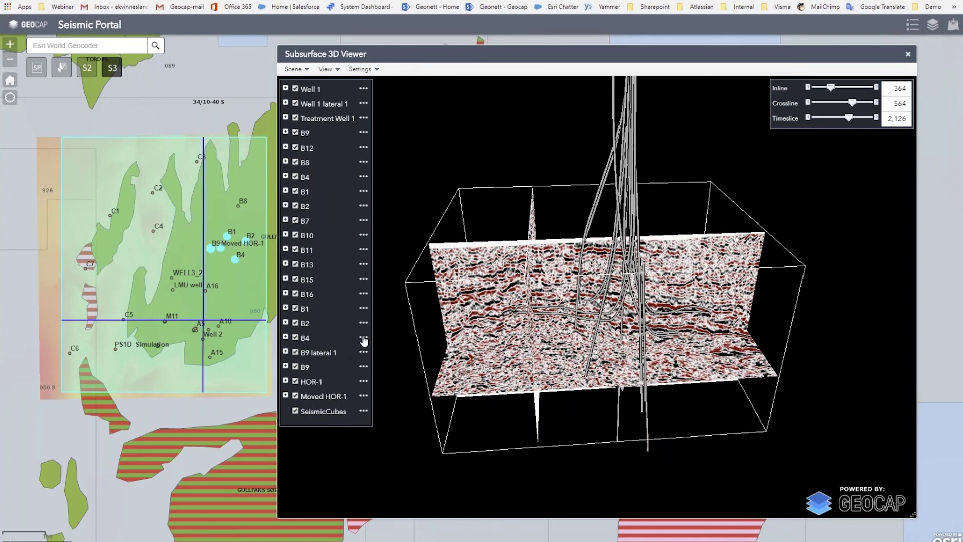
left_click(286, 382)
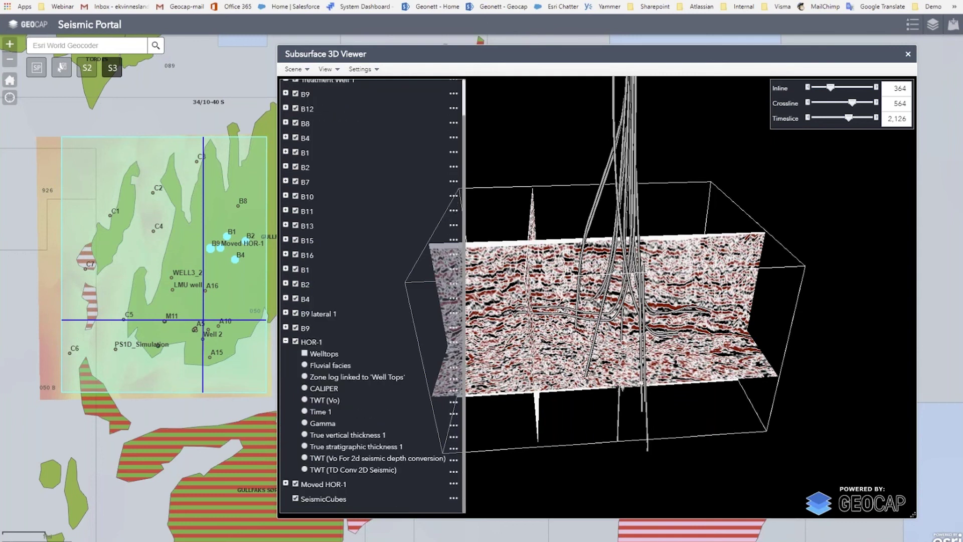
left_click(305, 422)
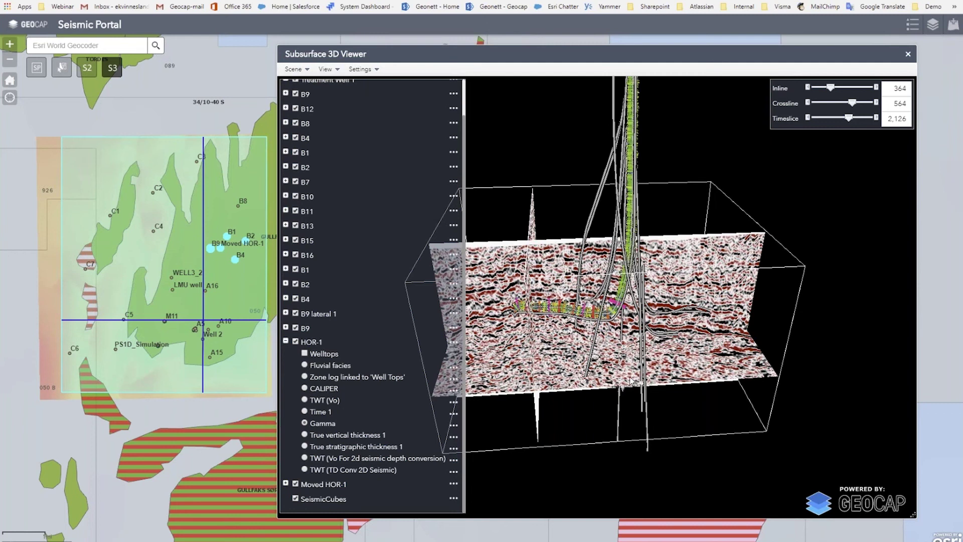
left_click_drag(631, 380, 658, 270)
scroll(551, 307, "up", 3)
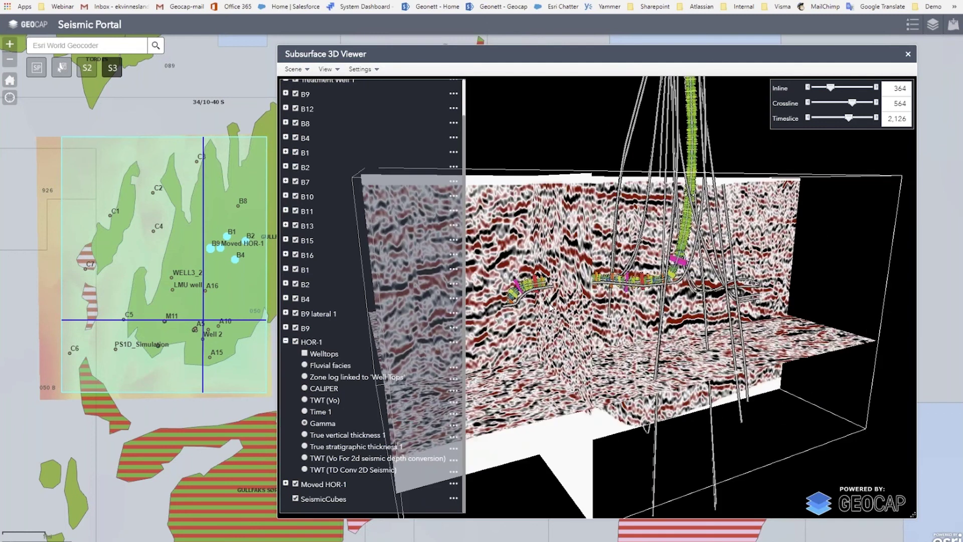
left_click_drag(551, 309, 708, 299)
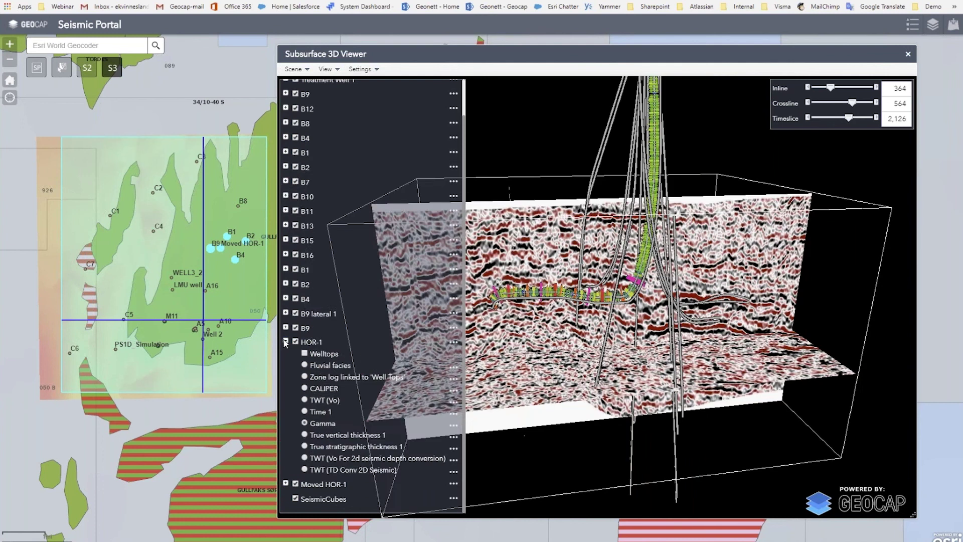
Step: Load the Norway scene preset and view the wells and TopTarbertDepth surface obliquely
left_click(293, 69)
mouse_move(344, 176)
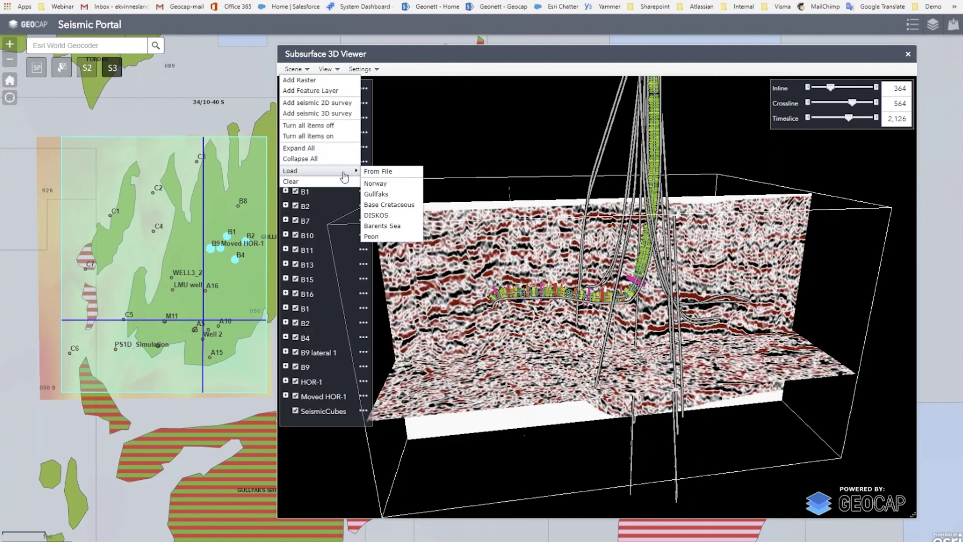
left_click(374, 184)
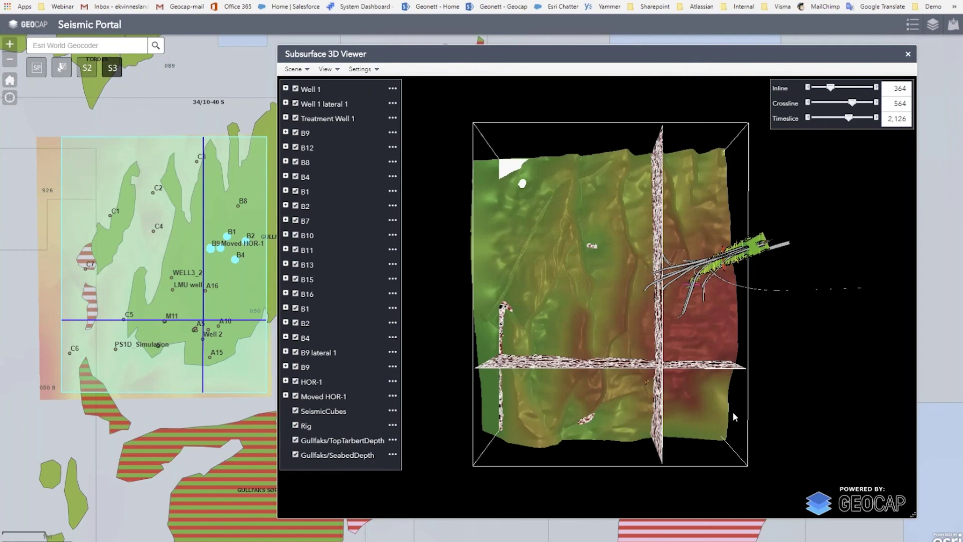
left_click_drag(737, 426, 667, 401)
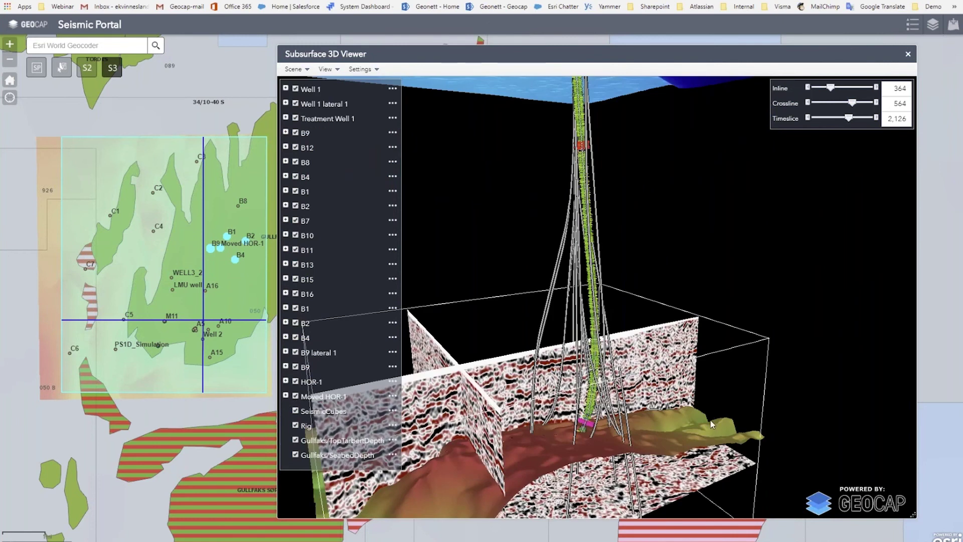
left_click_drag(712, 423, 627, 420)
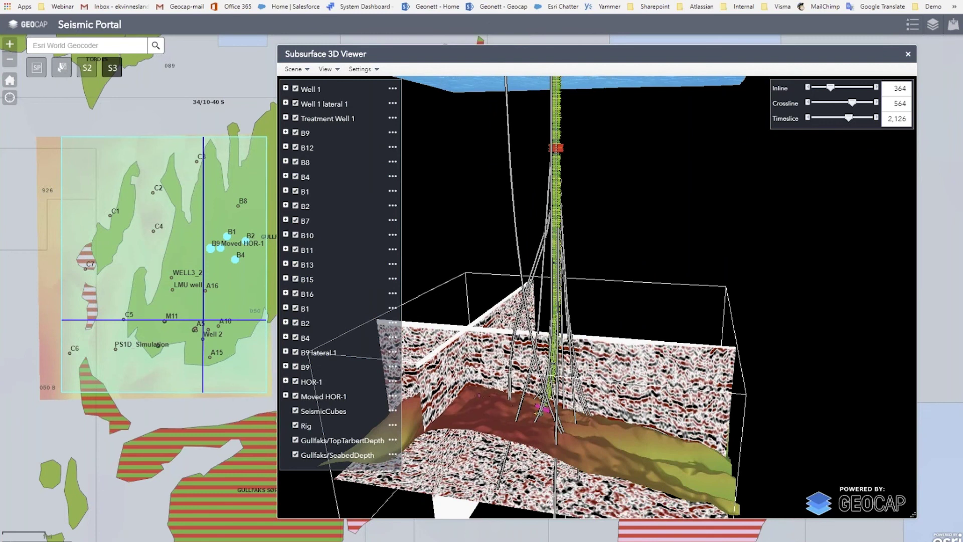
Step: Select well C6 on the map, bring it into the 3D viewer and zoom to it
left_click(62, 70)
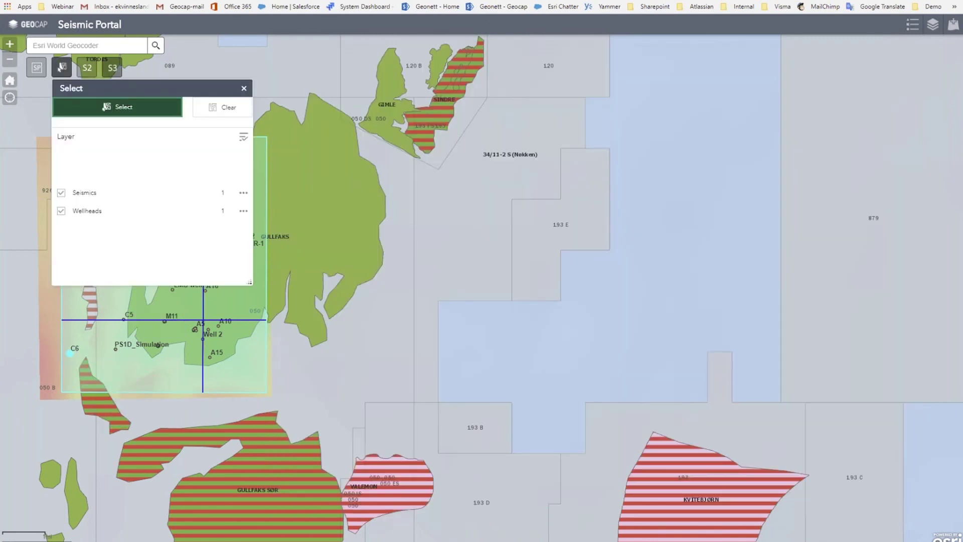
left_click(112, 69)
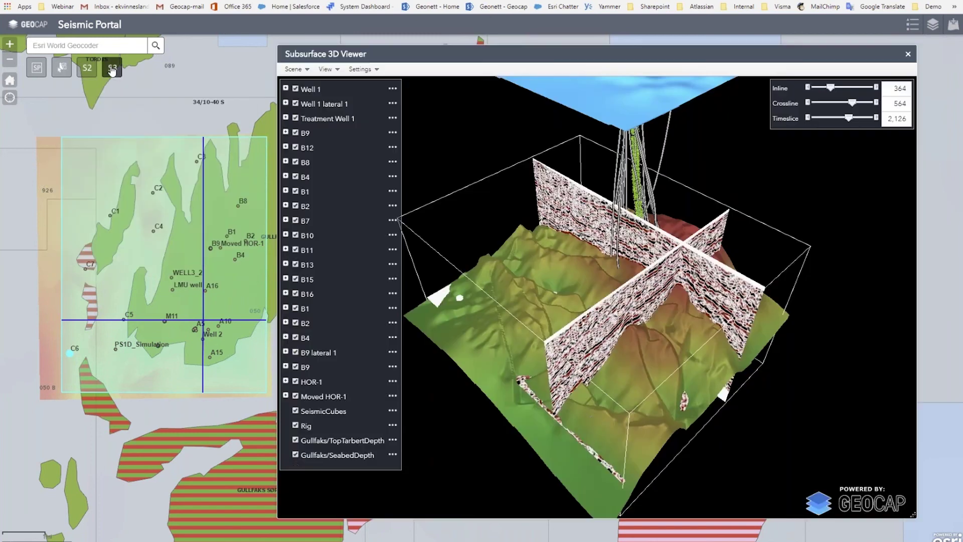
left_click_drag(593, 452, 591, 447)
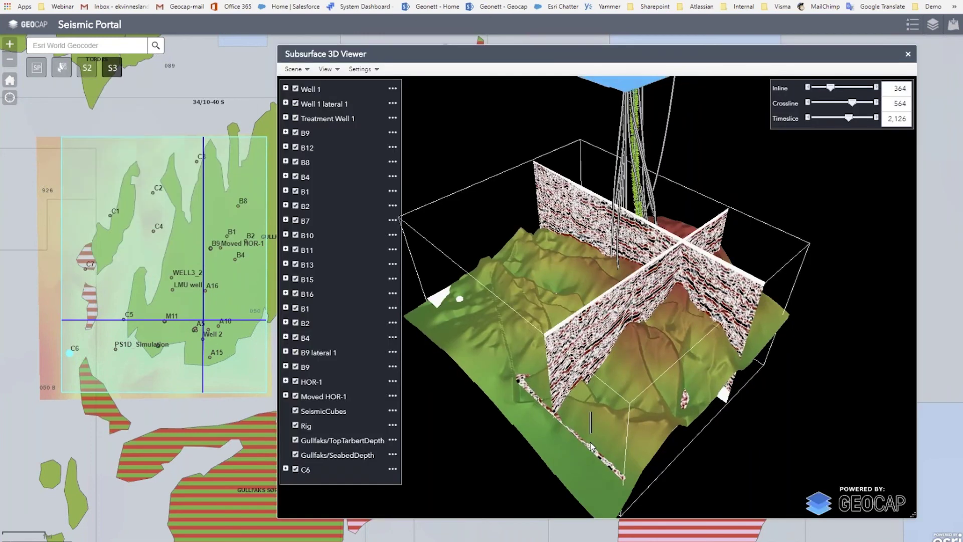
left_click(392, 469)
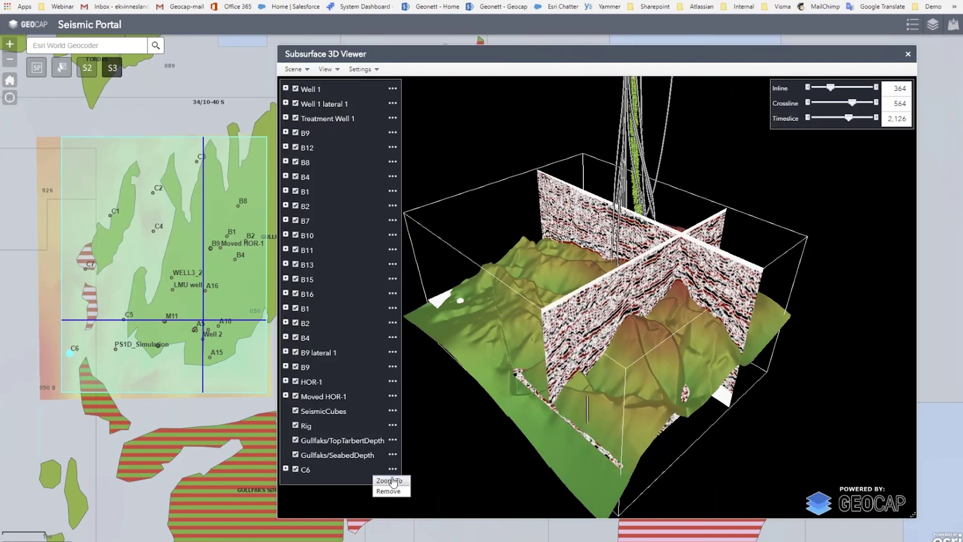
left_click(389, 481)
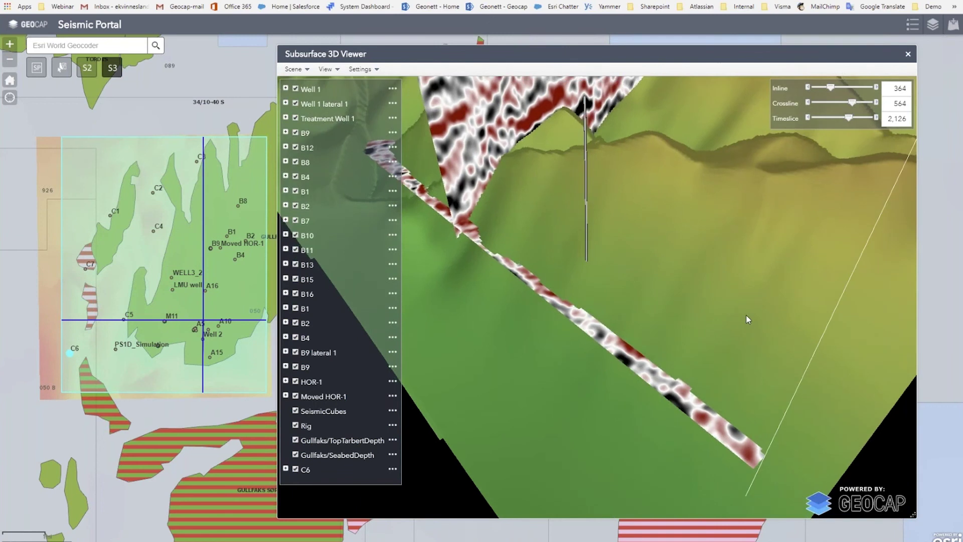
left_click_drag(748, 317, 660, 274)
Step: Show the Gamma log along well C6
left_click(285, 469)
scroll(315, 473, "down", 4)
scroll(315, 475, "down", 2)
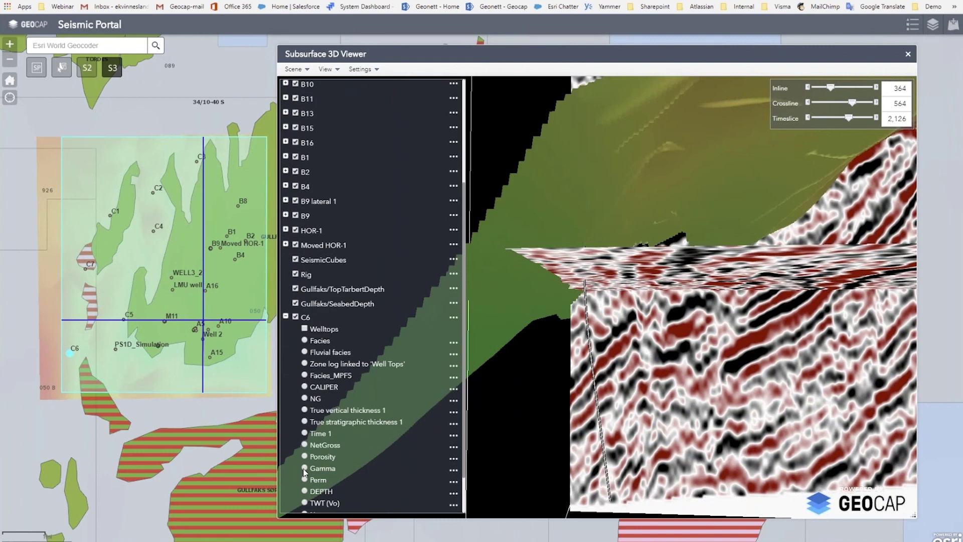
left_click(304, 468)
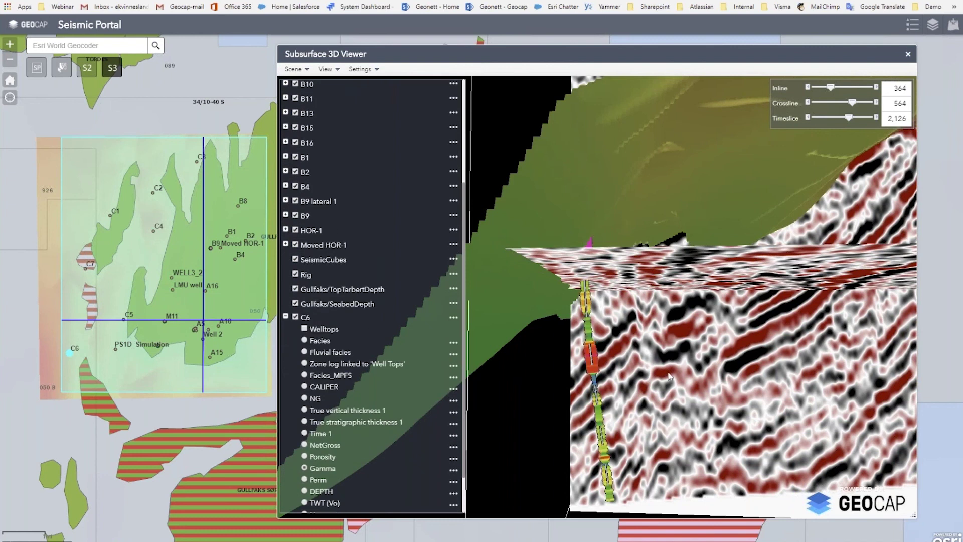
scroll(669, 377, "up", 1)
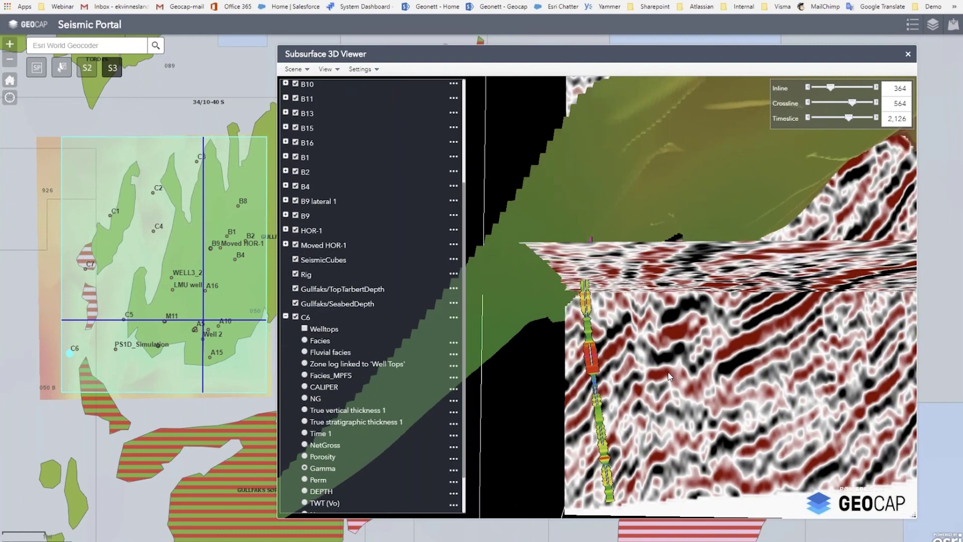
scroll(669, 377, "down", 1)
Step: Collapse all layers in the scene list
left_click(304, 70)
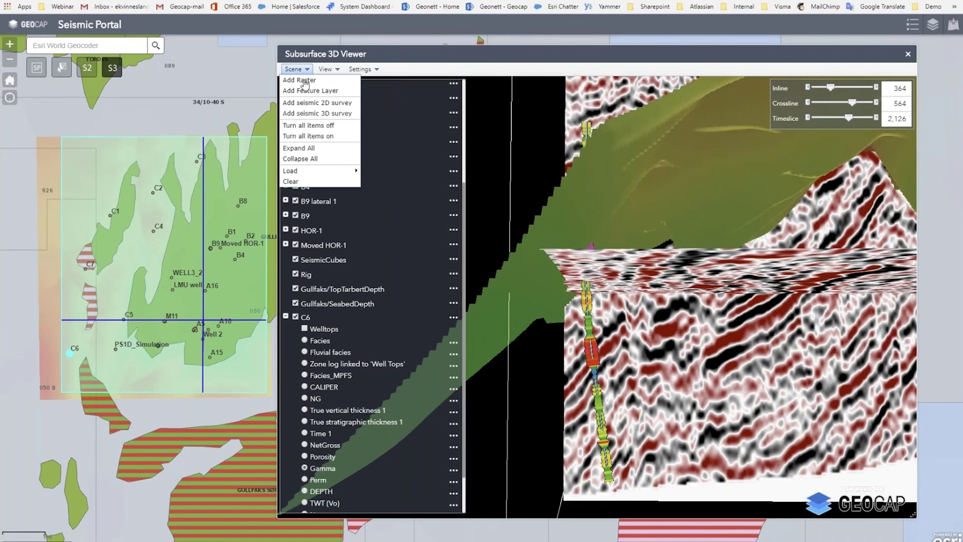
left_click(315, 160)
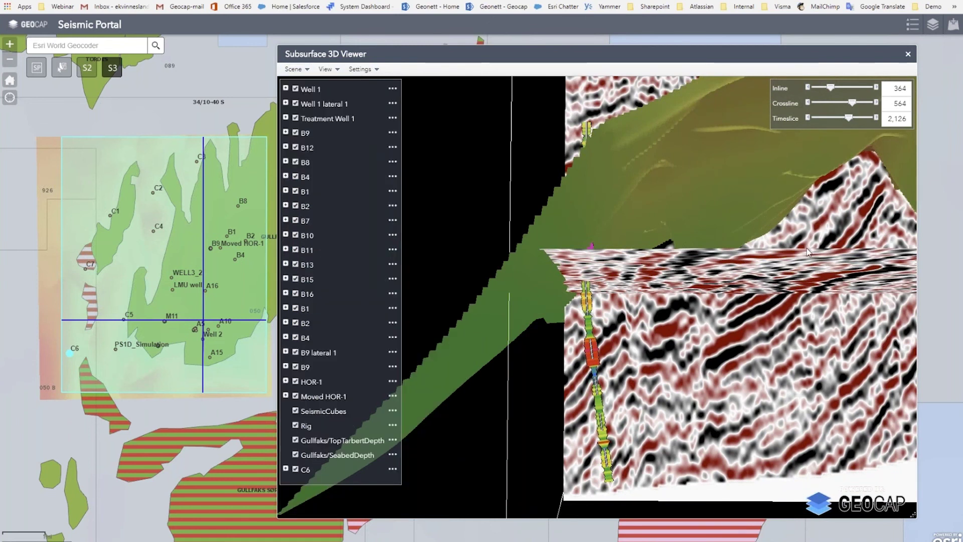
scroll(808, 252, "down", 2)
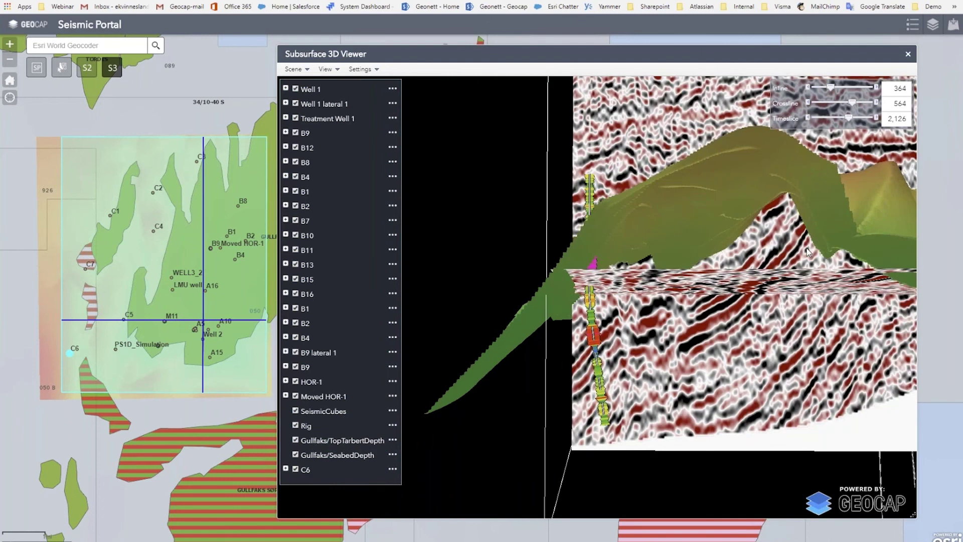
Step: Move the seismic slices to inline 264, crossline 178 and timeslice 1,969
left_click_drag(808, 252, 782, 210)
left_click_drag(848, 118, 823, 90)
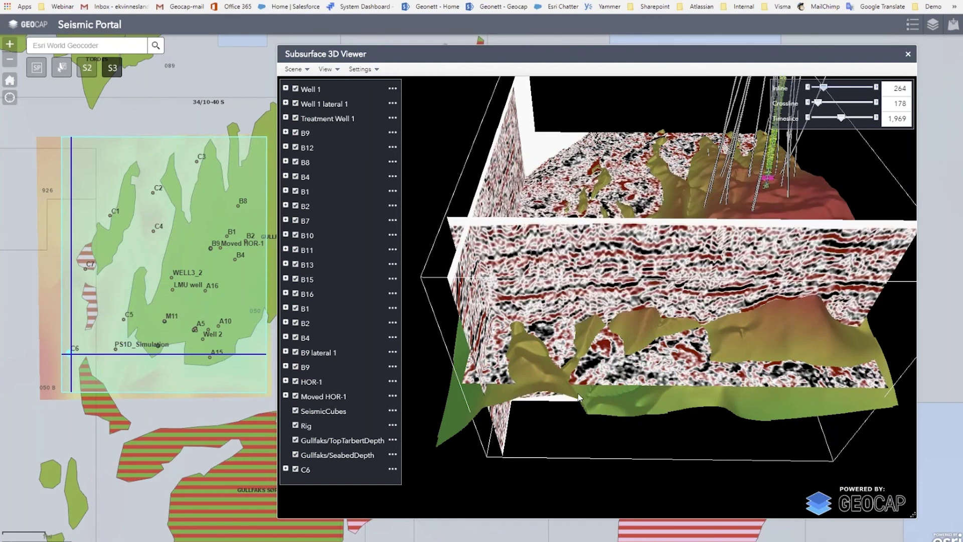
left_click_drag(578, 397, 567, 349)
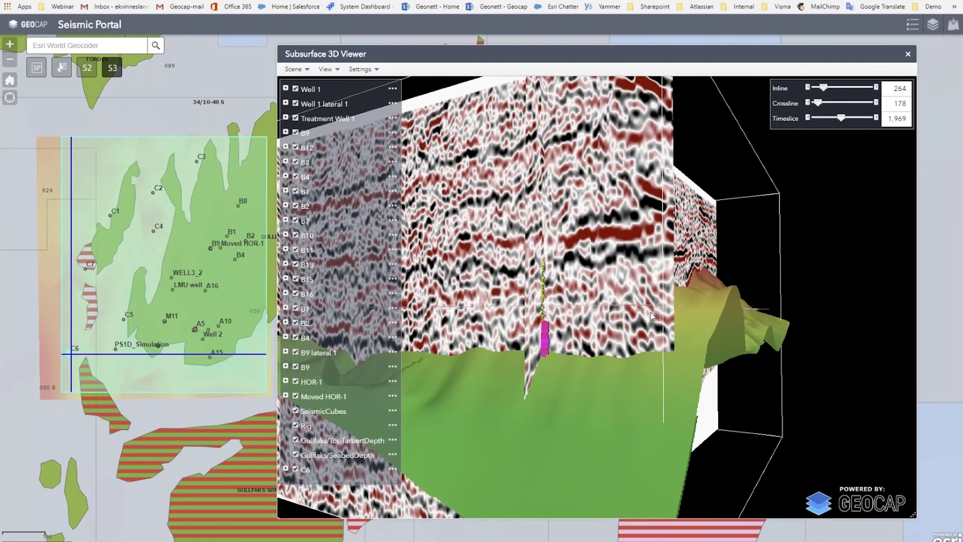